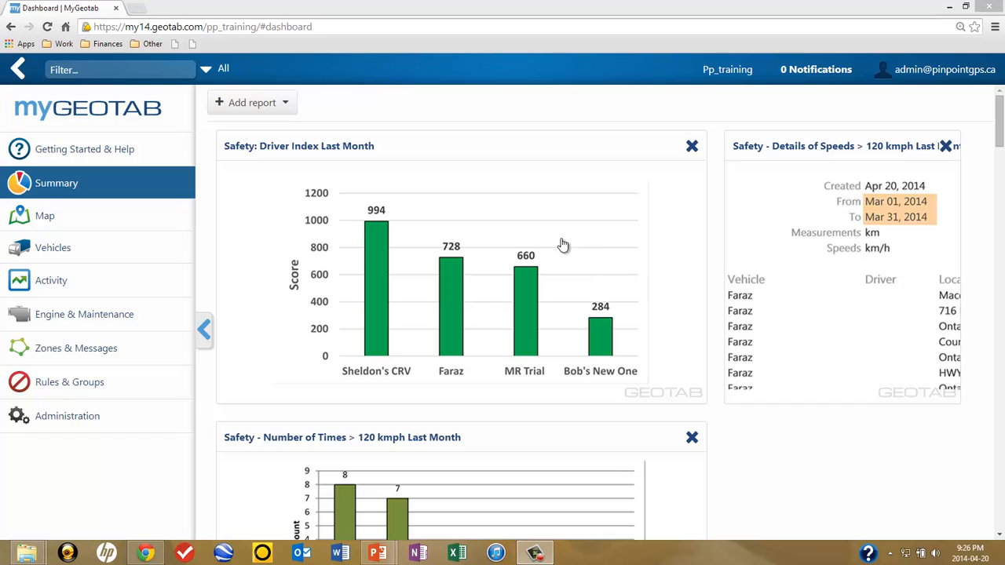
- Go to the Work Times list under Activity and open the Standard Hours schedule for editing
left_click(56, 286)
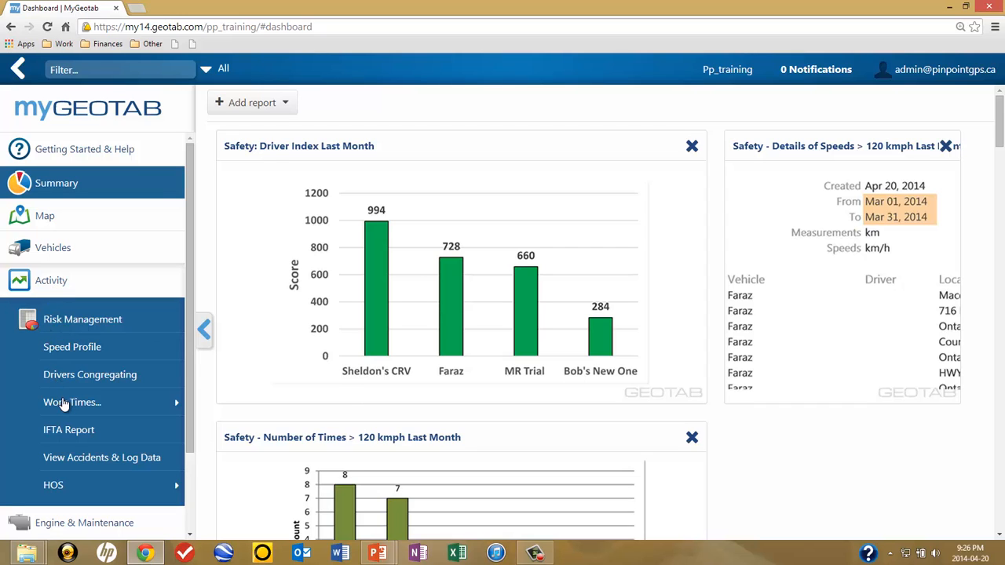
mouse_move(63, 404)
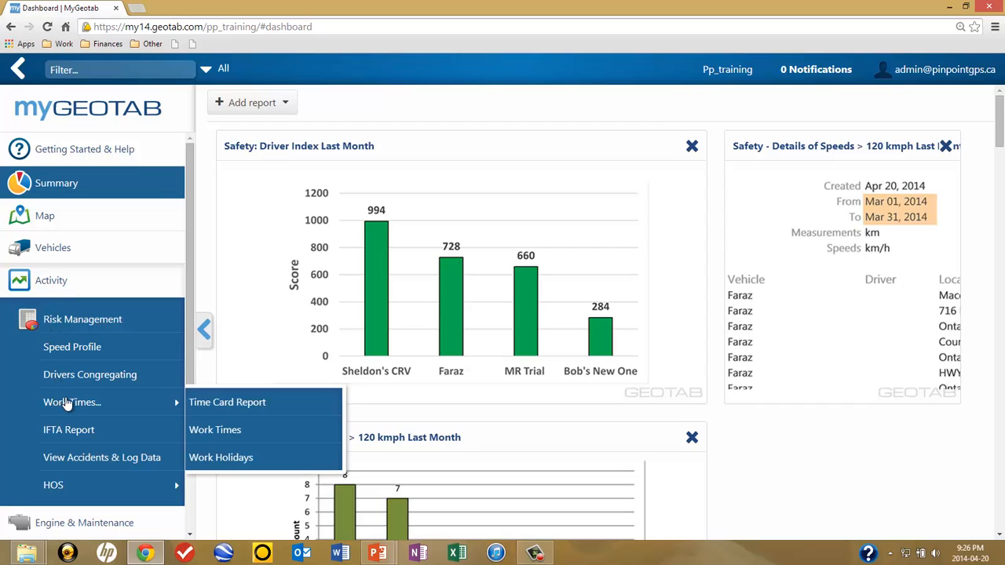
left_click(223, 432)
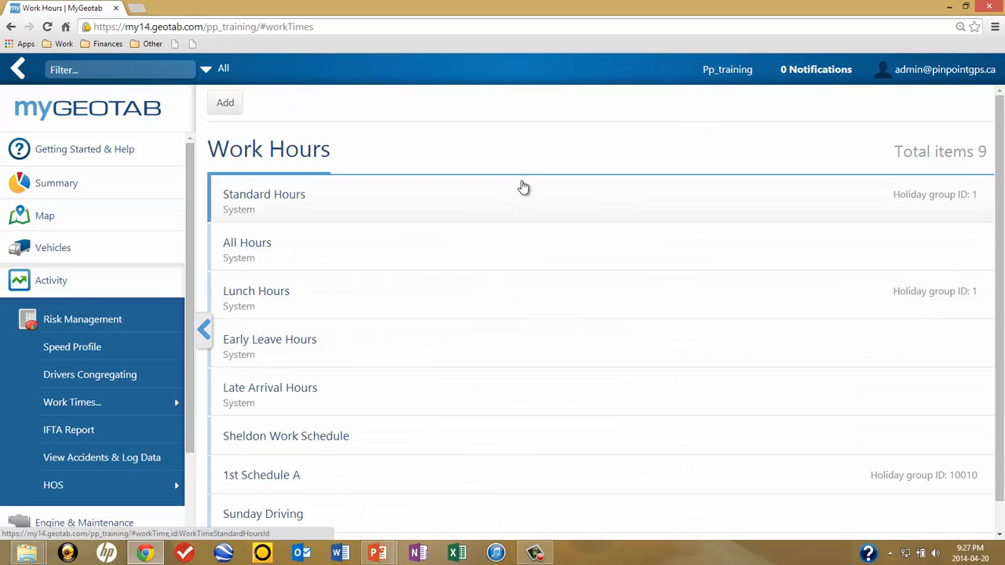
scroll(516, 173, "down", 1)
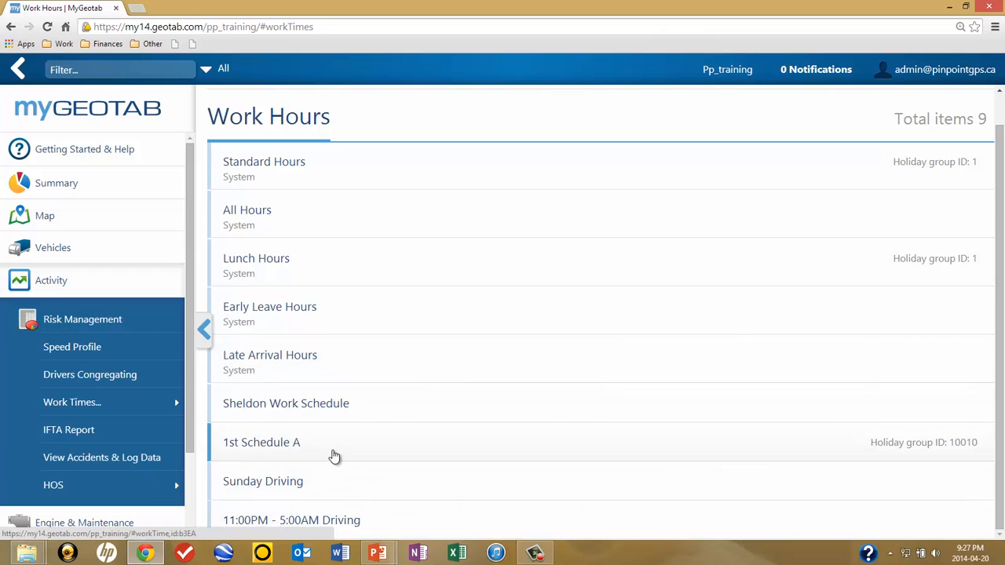
scroll(354, 391, "up", 1)
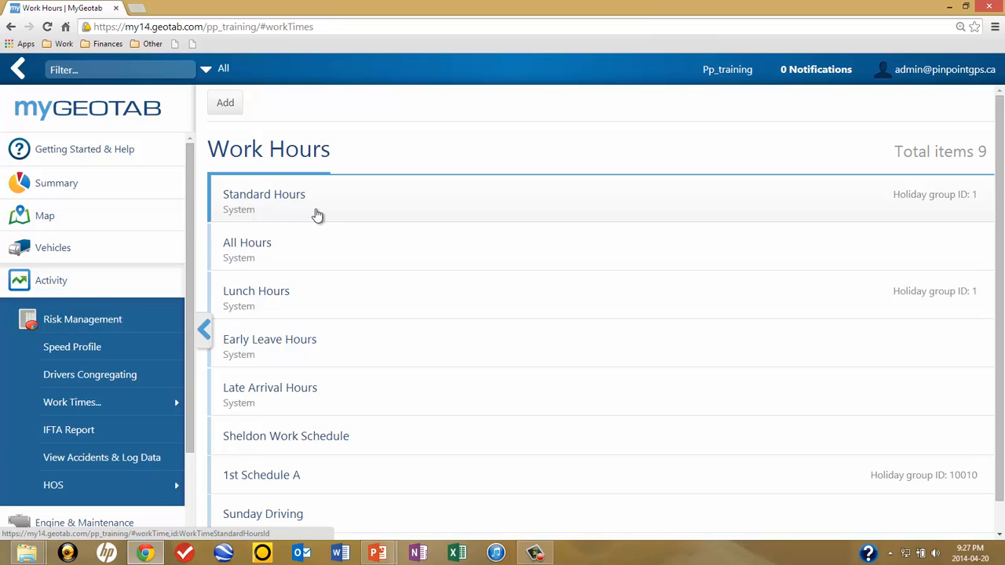
left_click(266, 198)
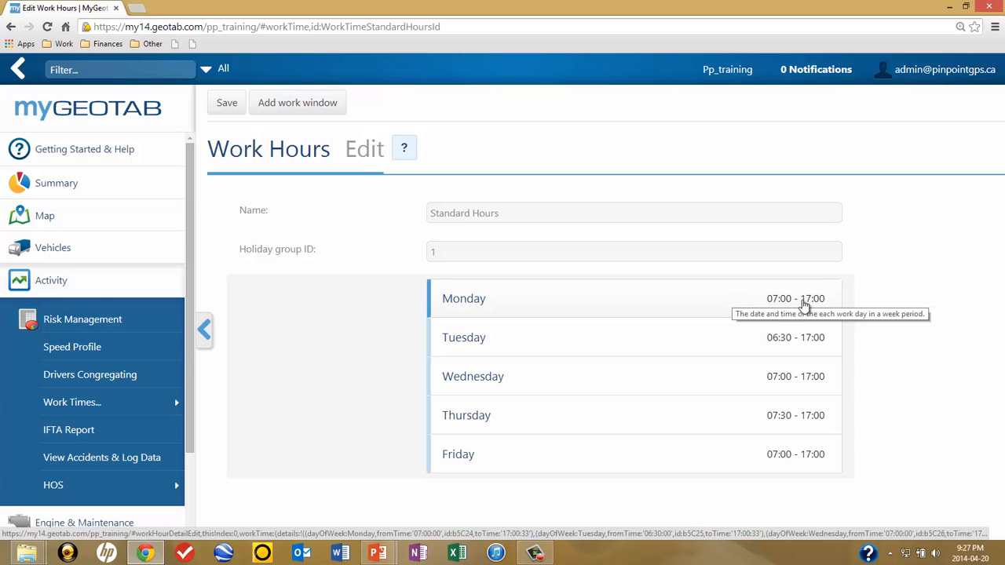
- Open Monday's work window in the Standard Hours schedule and set its end time to 19:00
left_click(649, 307)
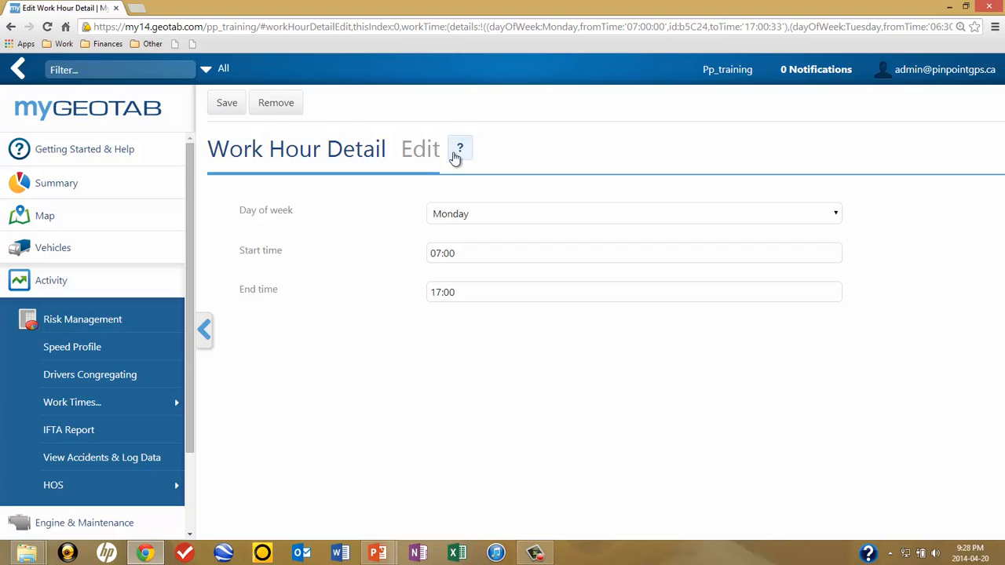
left_click(496, 295)
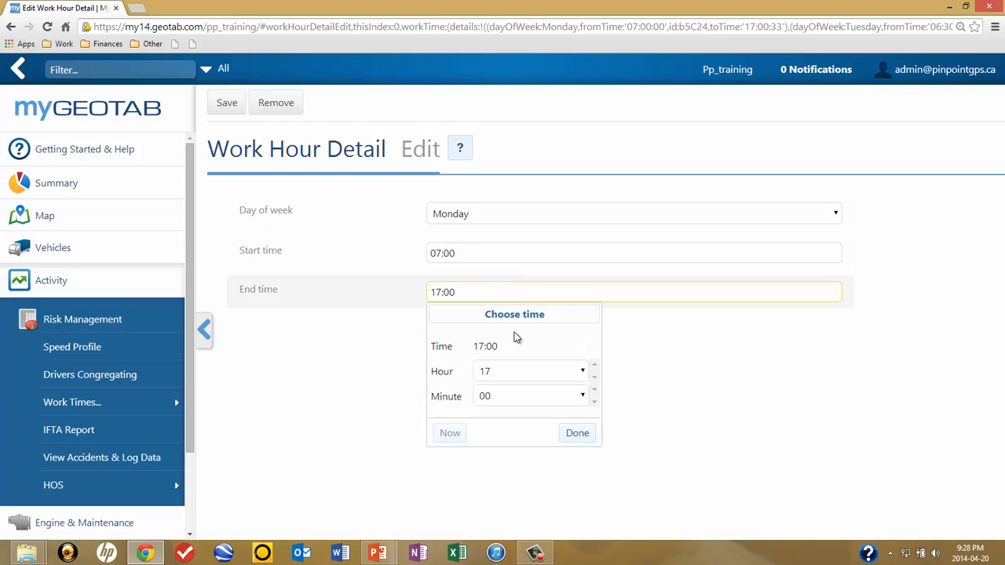
left_click(582, 372)
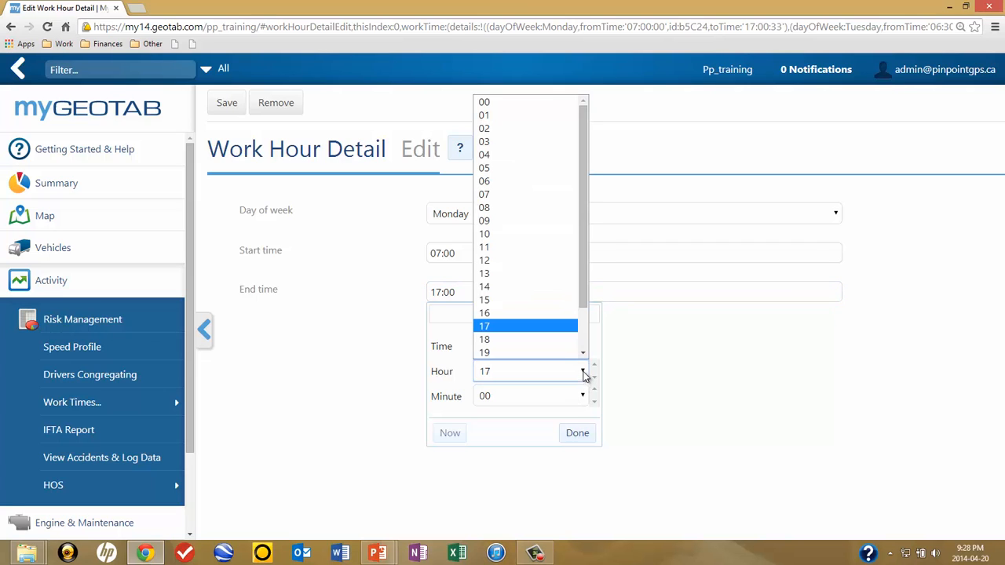
left_click(507, 352)
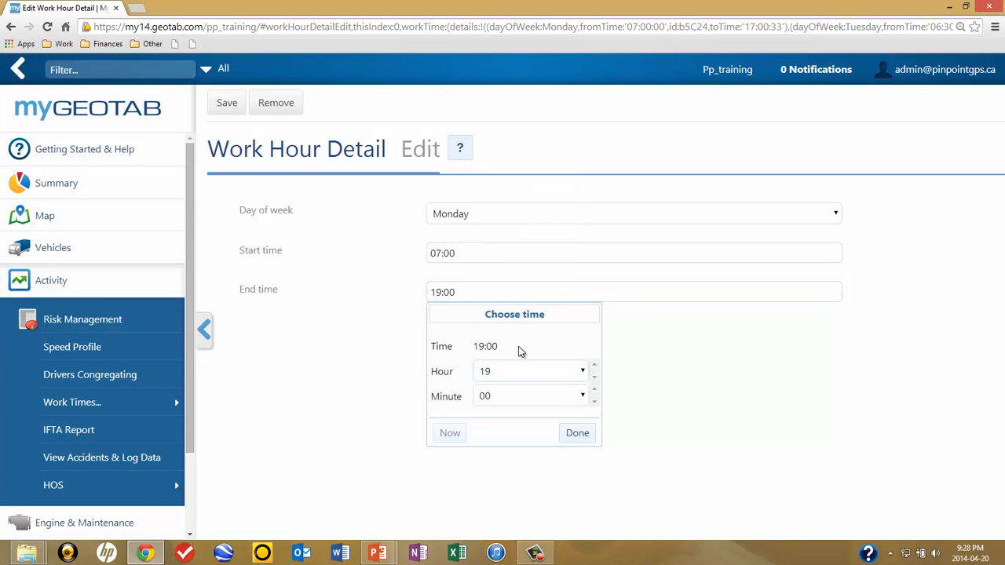
left_click(579, 436)
- Set Monday's start time to 06:30 and save the day's work hour detail
left_click(471, 252)
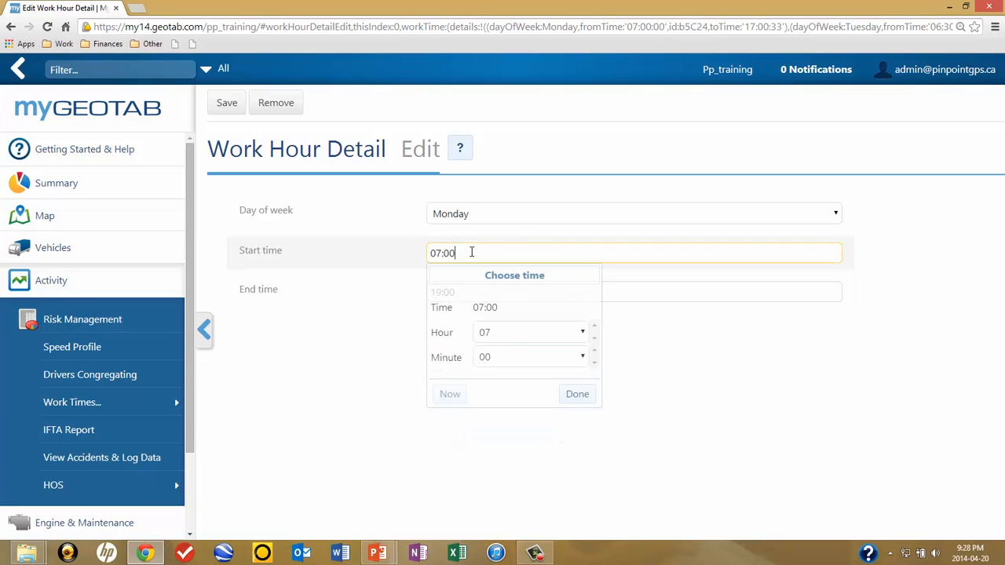
left_click(581, 334)
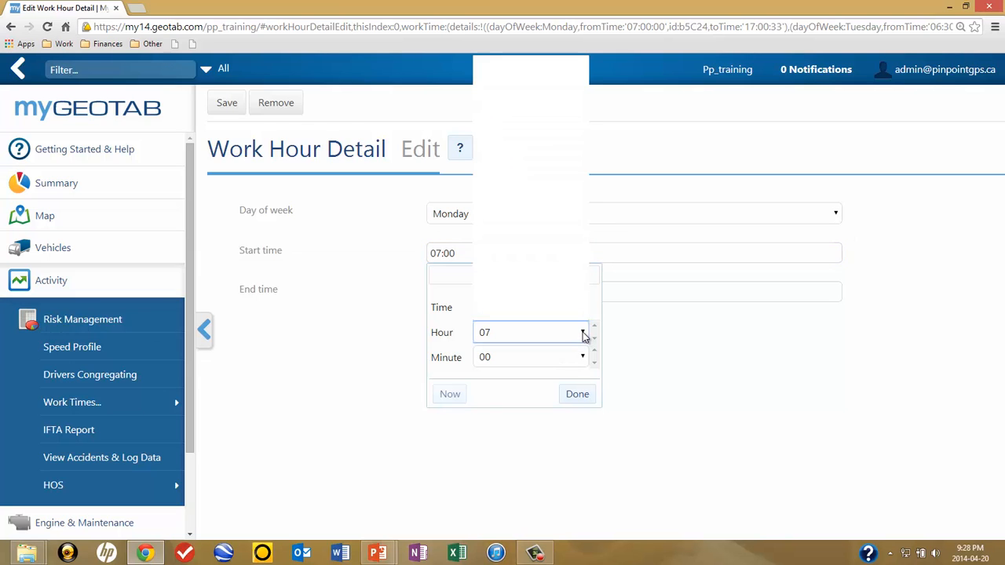
left_click(497, 144)
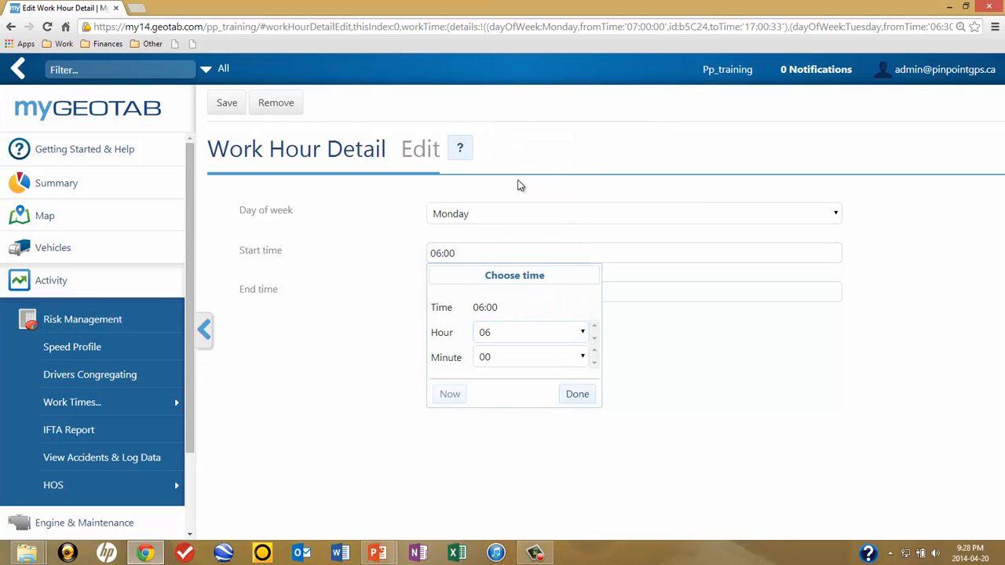
left_click(585, 358)
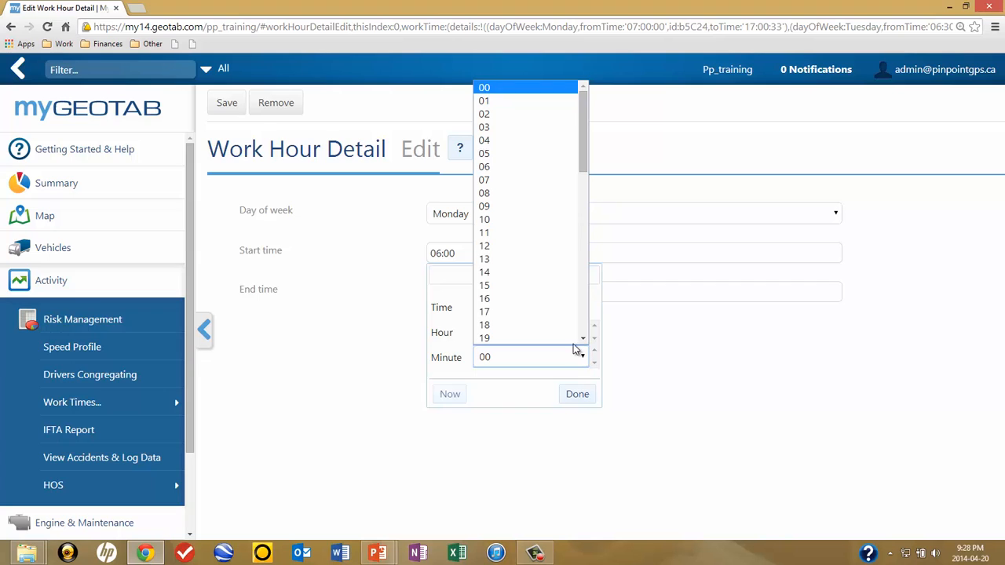
scroll(581, 323, "down", 3)
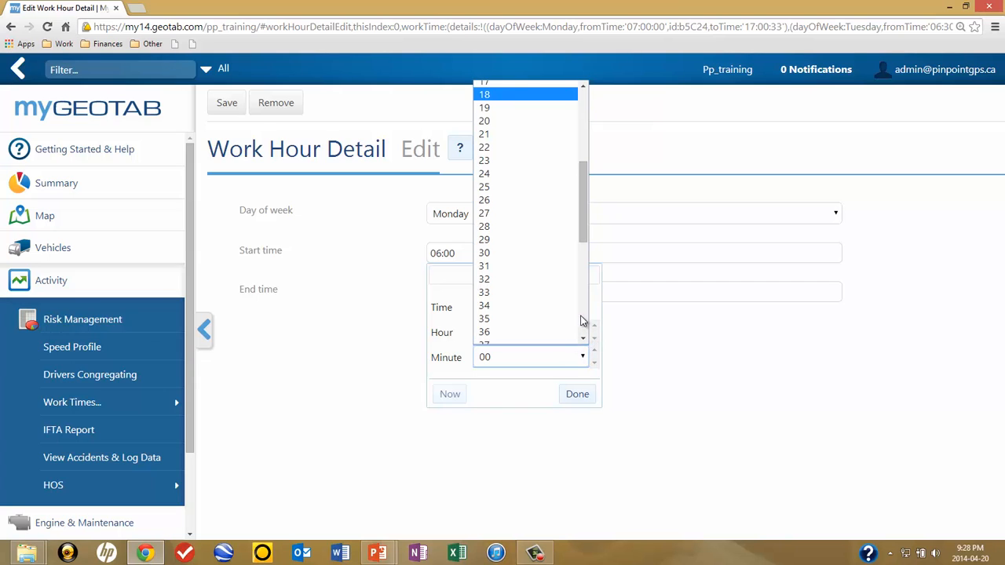
key("Escape")
type("30")
left_click(576, 394)
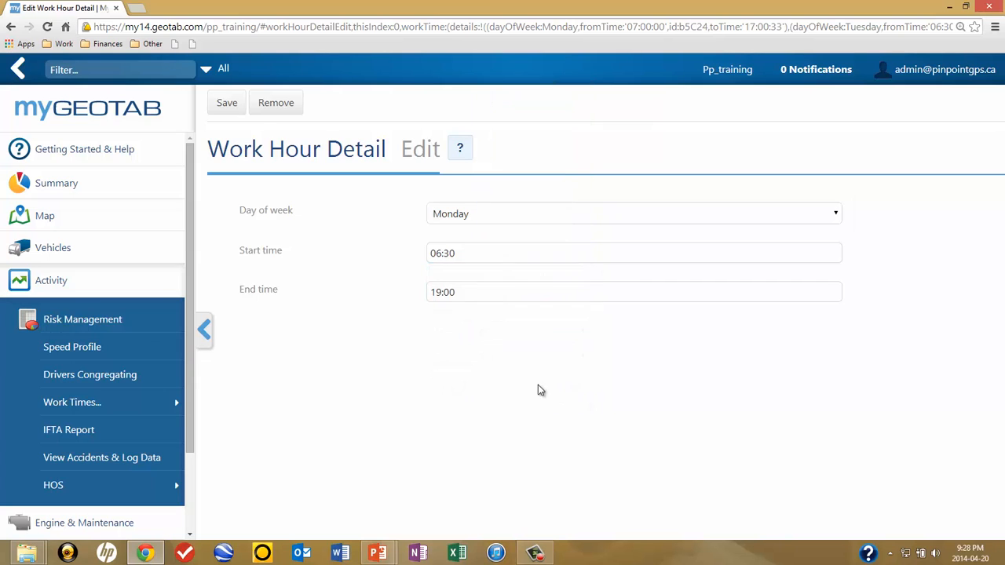
left_click(226, 105)
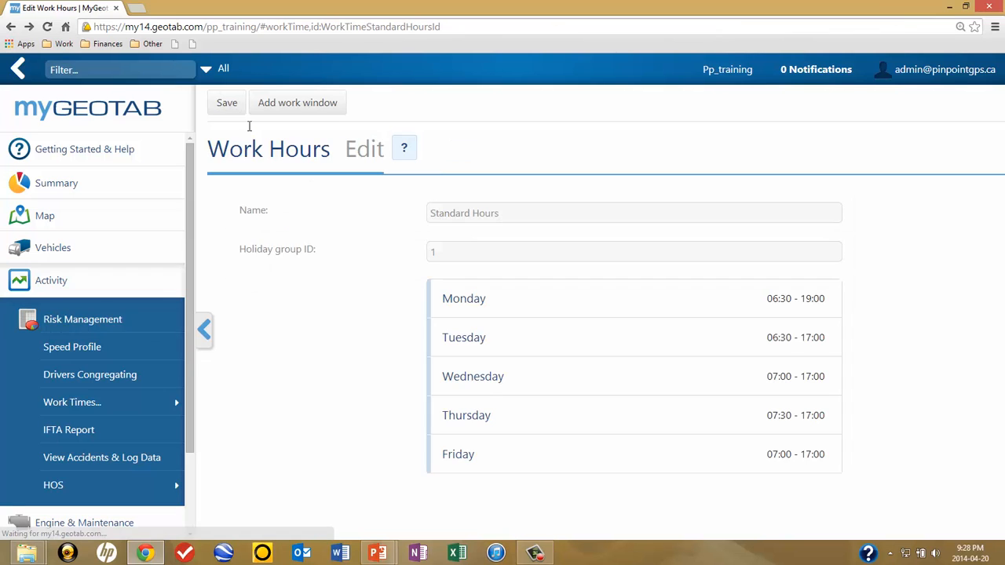
- Set the end time of Tuesday's work window to 19:00 and save the day's detail
left_click(484, 342)
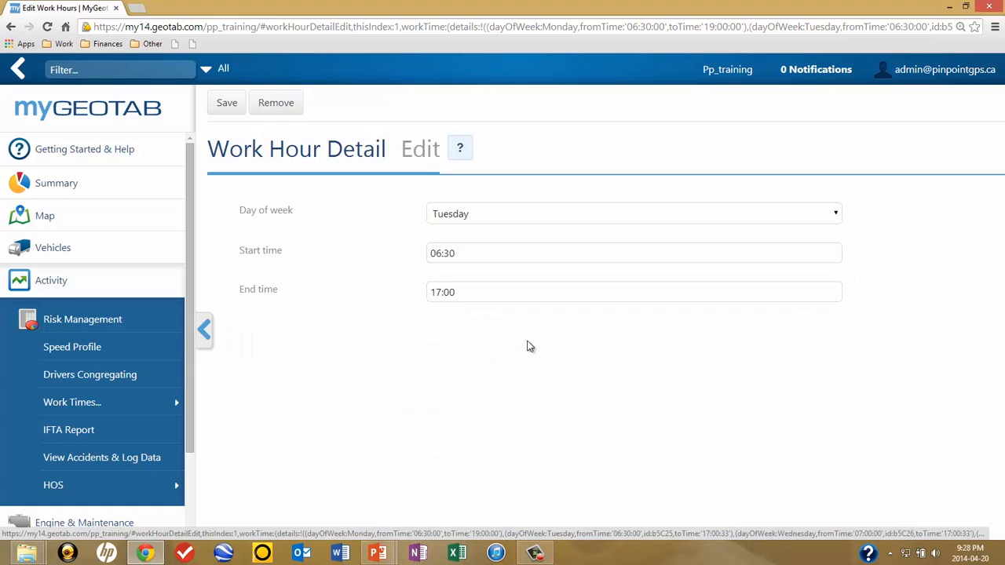
left_click(642, 291)
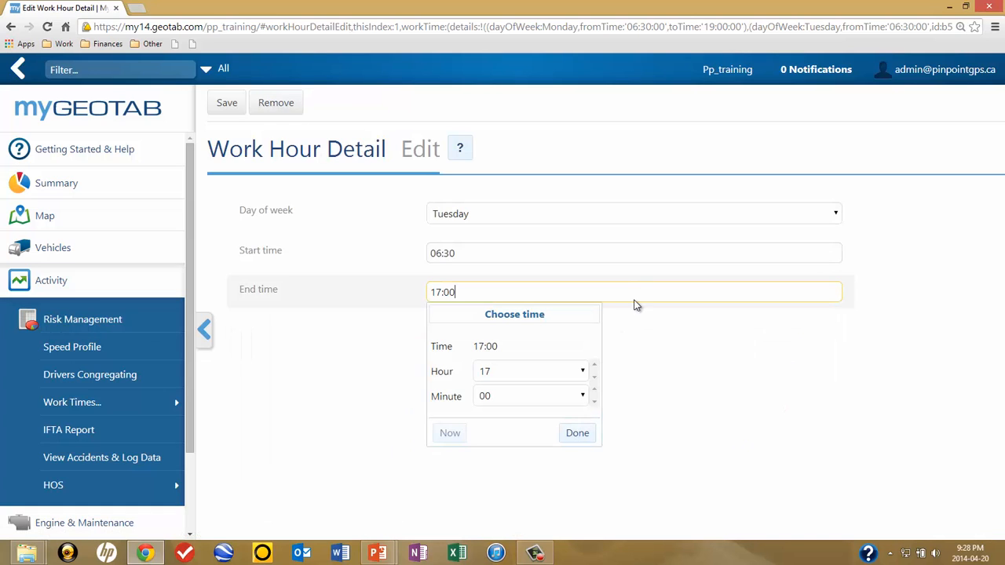
left_click(571, 370)
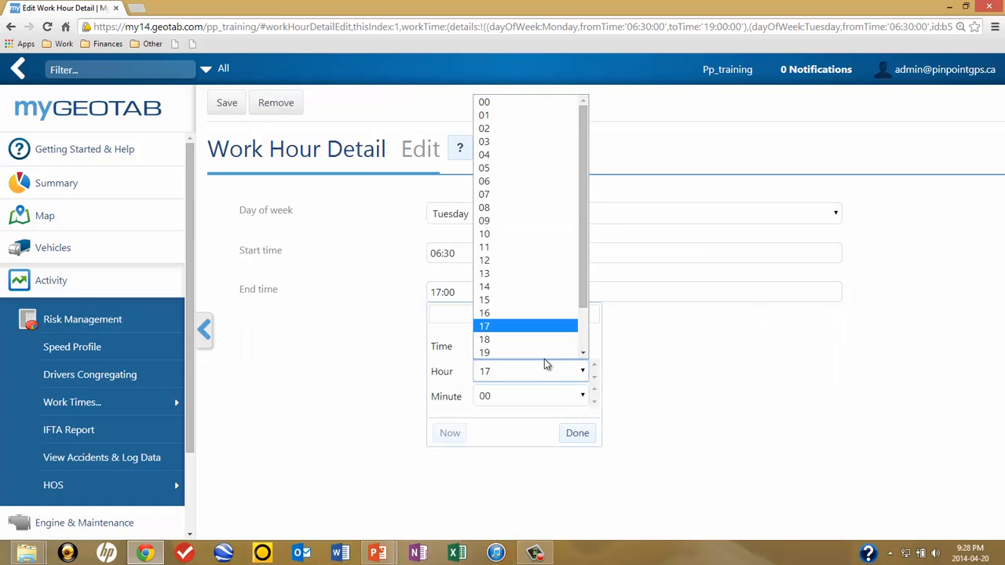
left_click(500, 351)
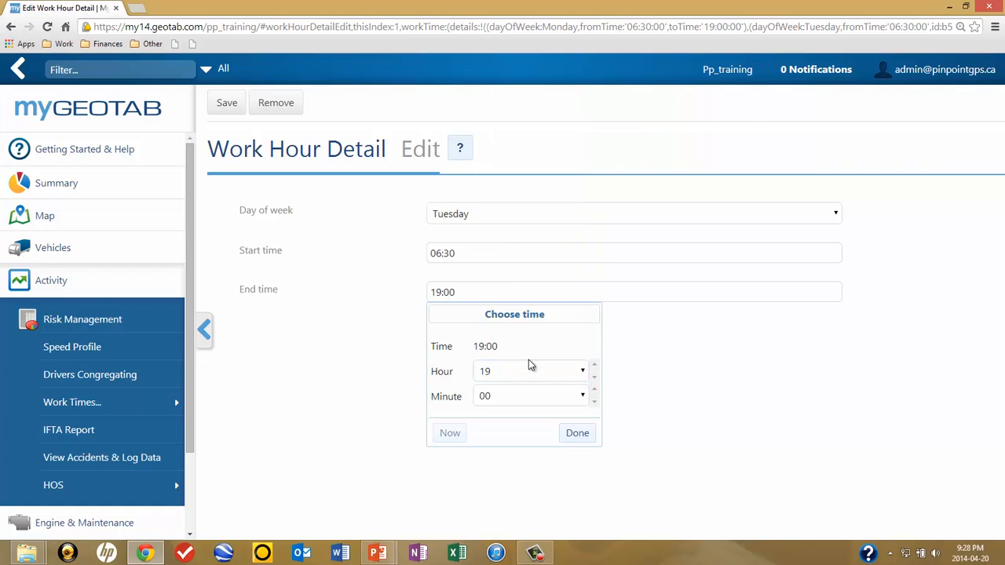
left_click(578, 433)
left_click(227, 102)
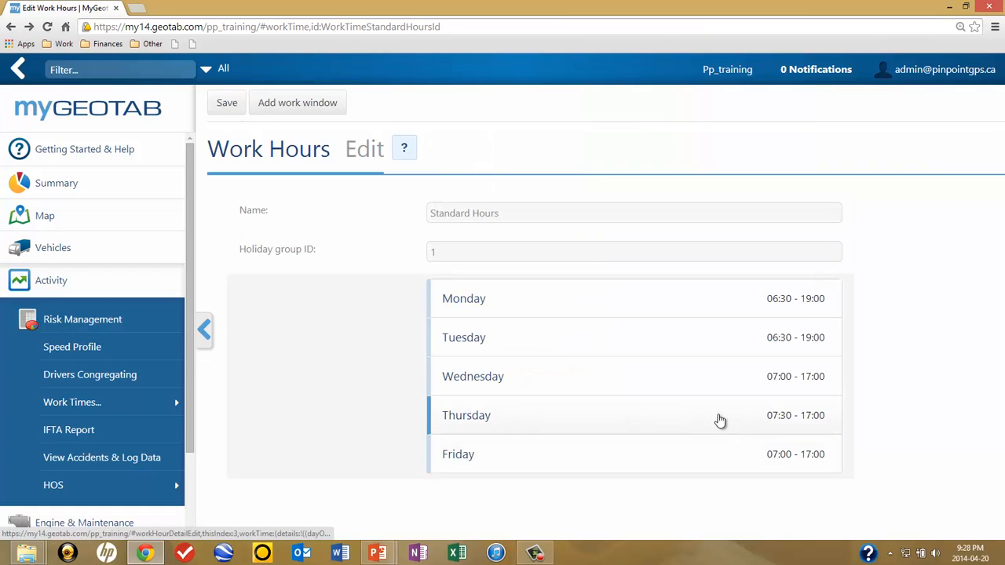
- Open Wednesday's work window in the Standard Hours schedule and set its start time to 06:30
left_click(790, 390)
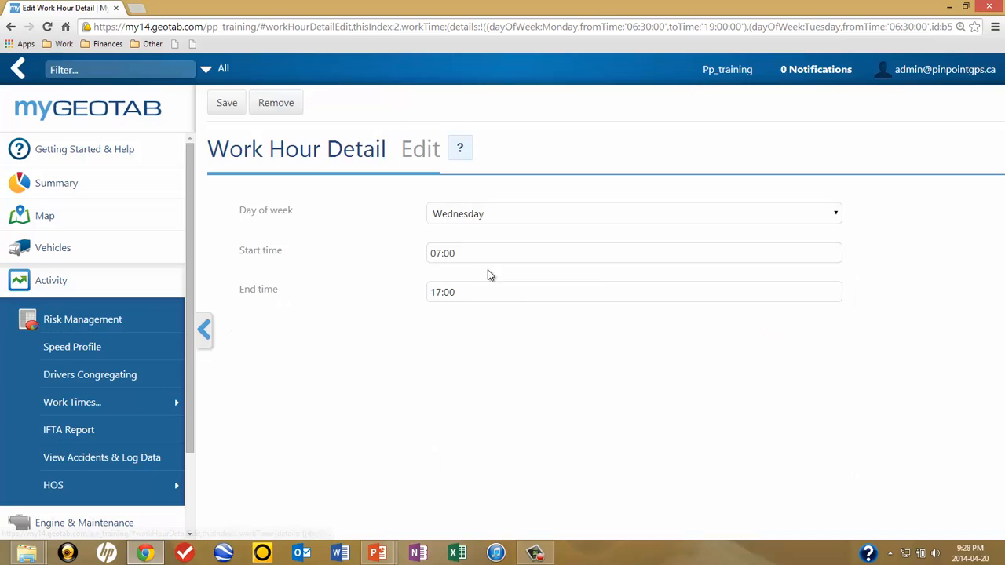
left_click(482, 253)
left_click(583, 333)
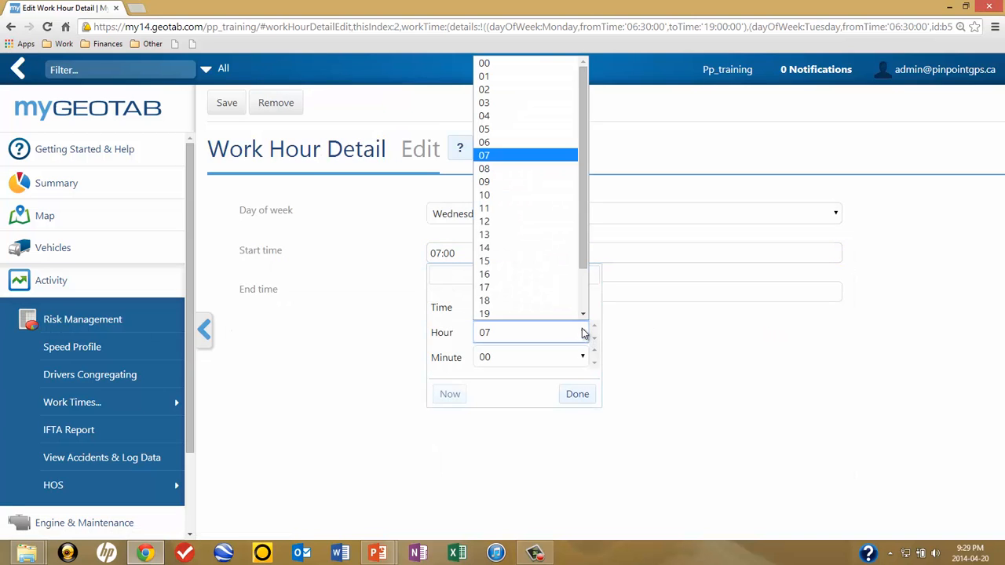
left_click(501, 143)
left_click(588, 359)
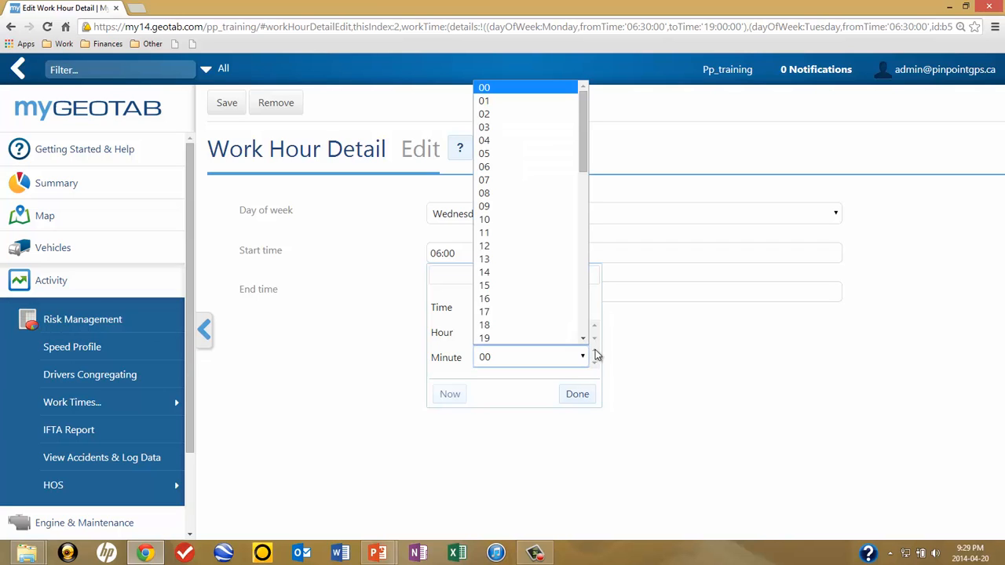
scroll(579, 278, "down", 3)
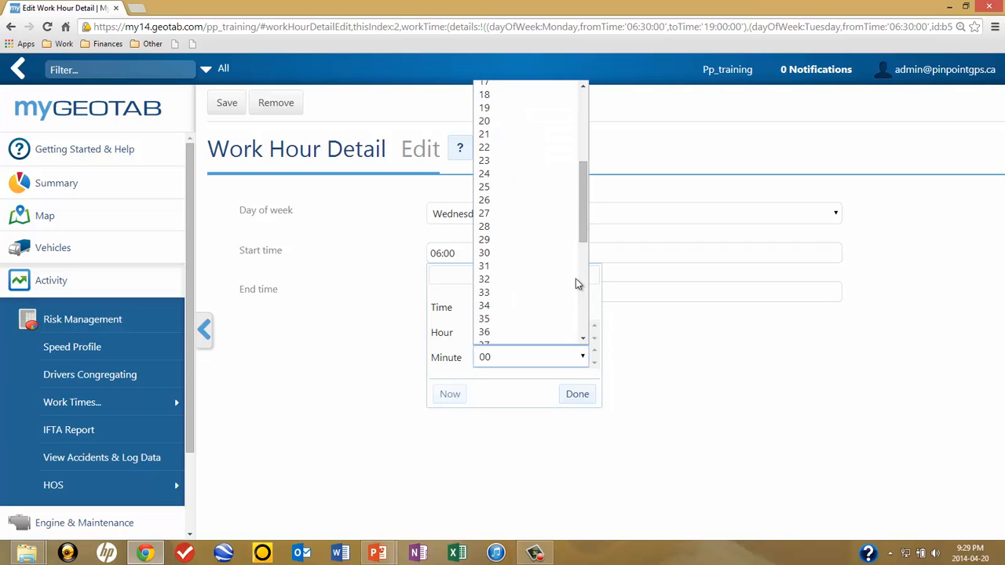
left_click(496, 254)
left_click(595, 393)
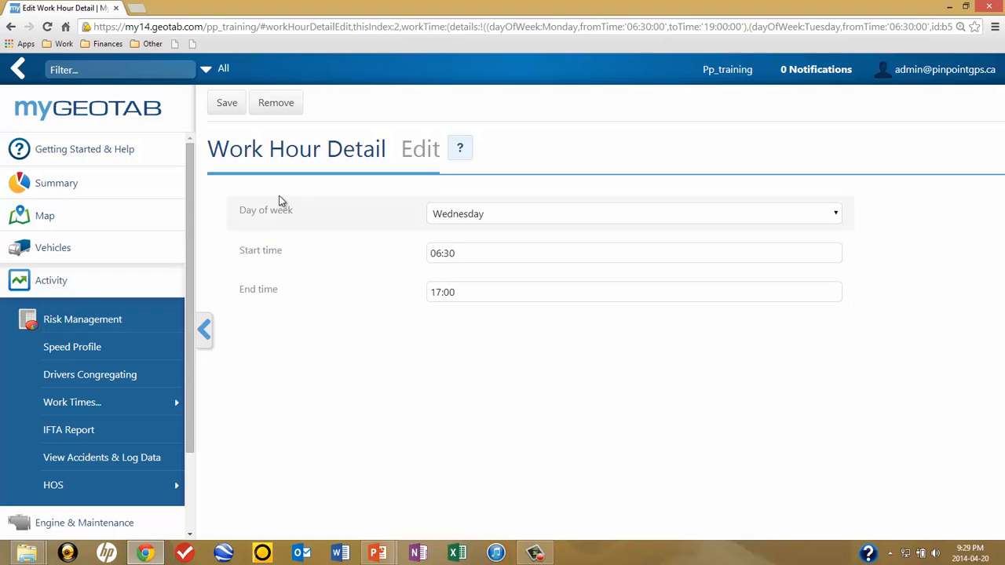
- Set Wednesday's end time to 19:00 and save the day's work hour detail
left_click(511, 289)
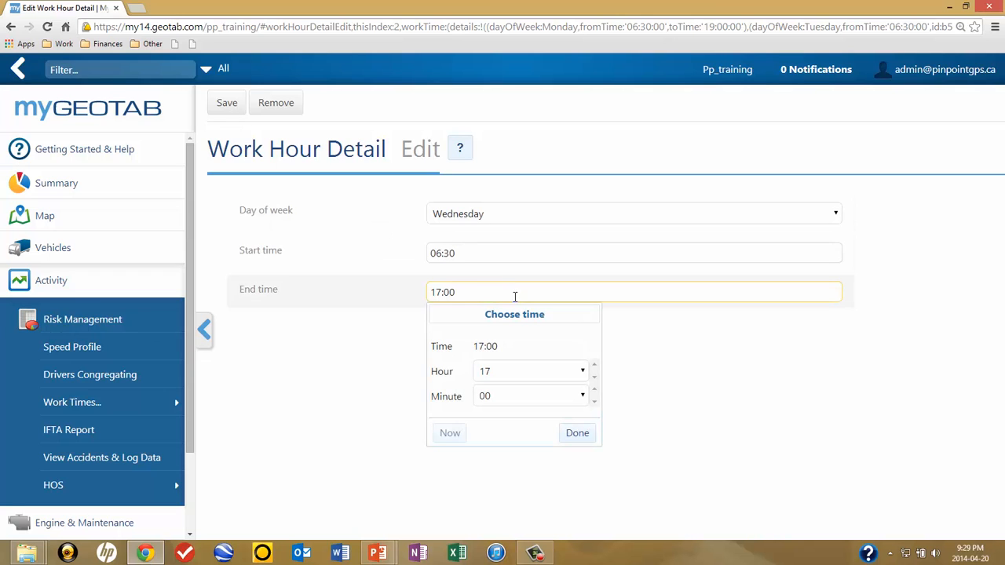
left_click(582, 373)
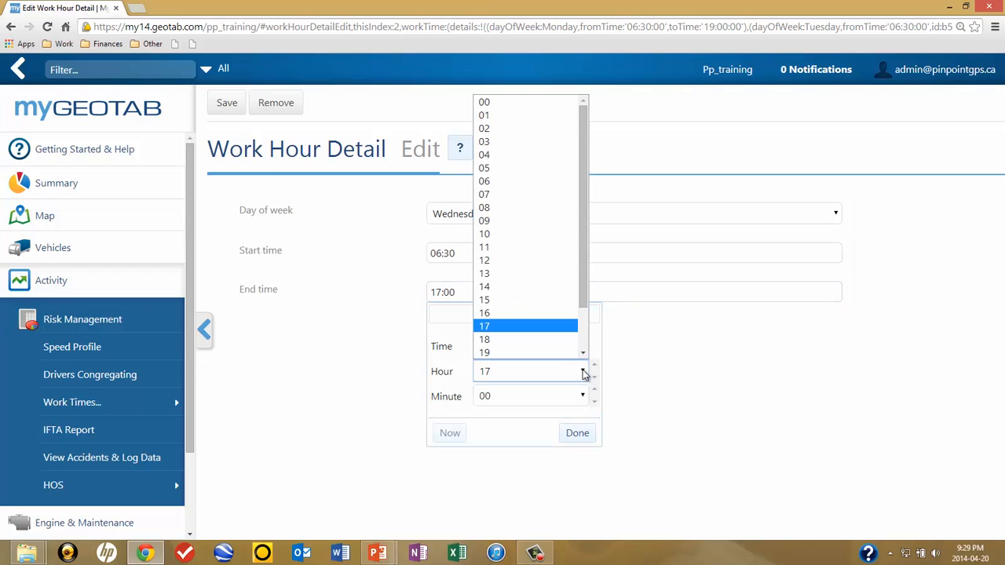
scroll(584, 348, "down", 2)
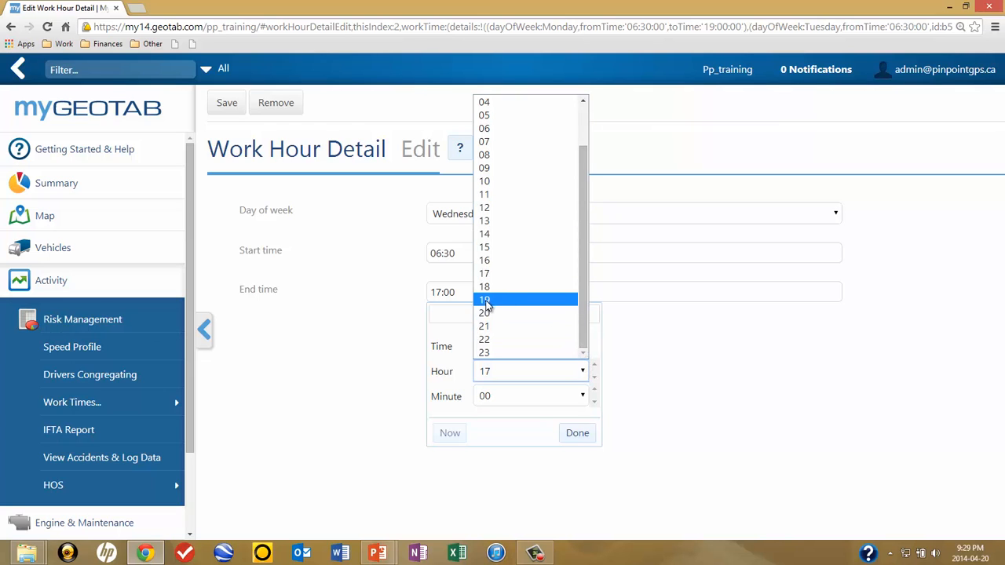
left_click(517, 300)
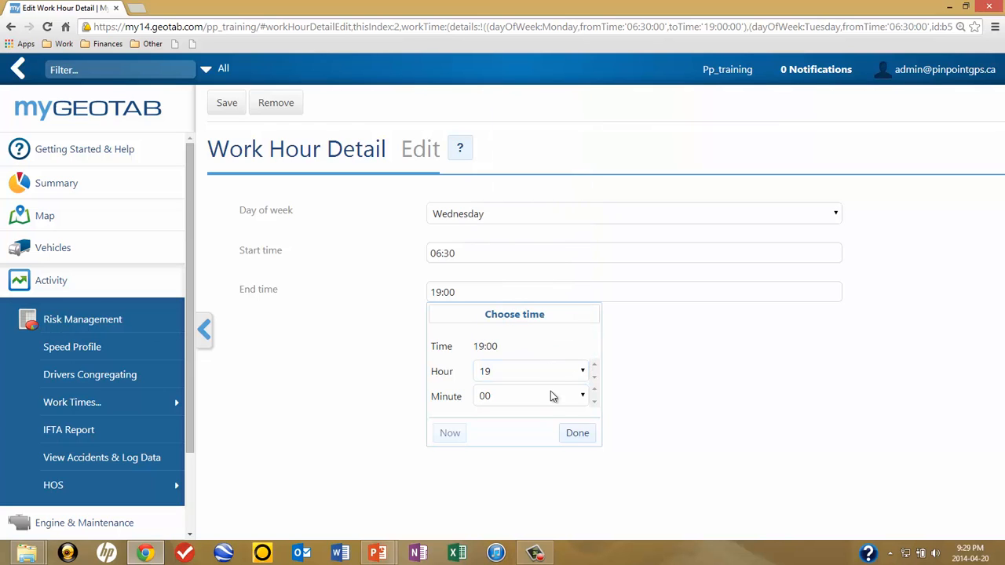
left_click(583, 437)
left_click(226, 109)
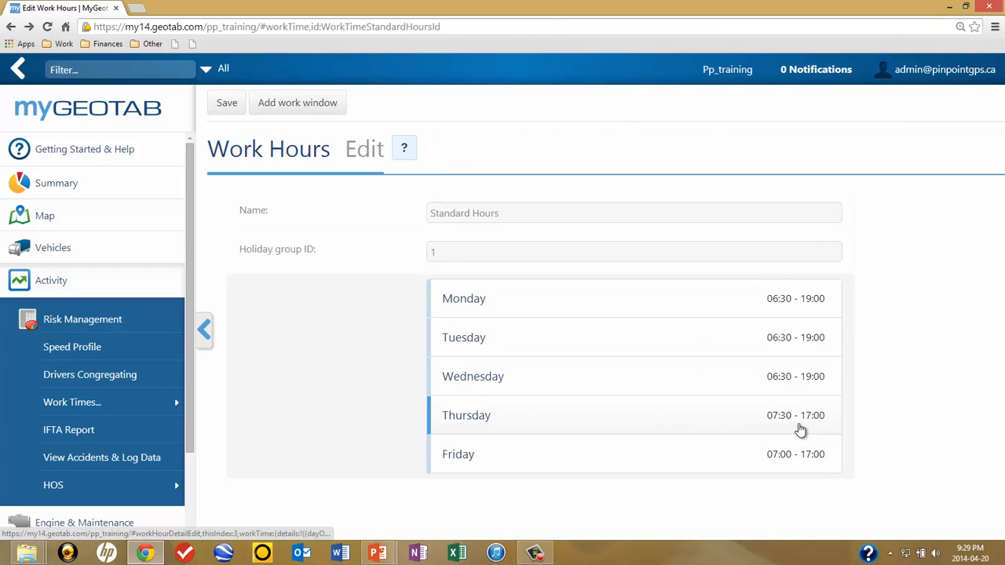
- Open Thursday's work window in the Standard Hours schedule and set its start time to 06:30
left_click(798, 418)
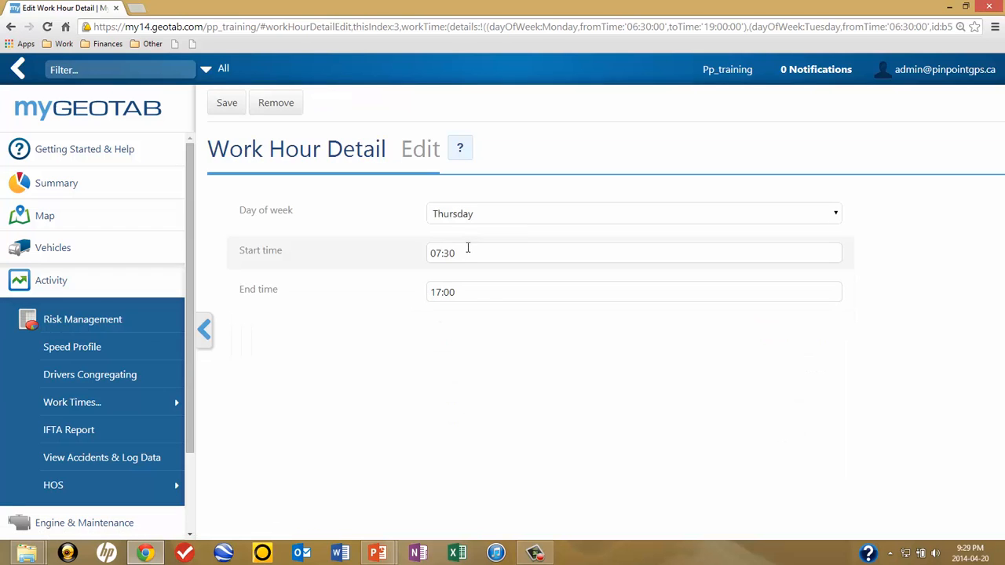
left_click(466, 255)
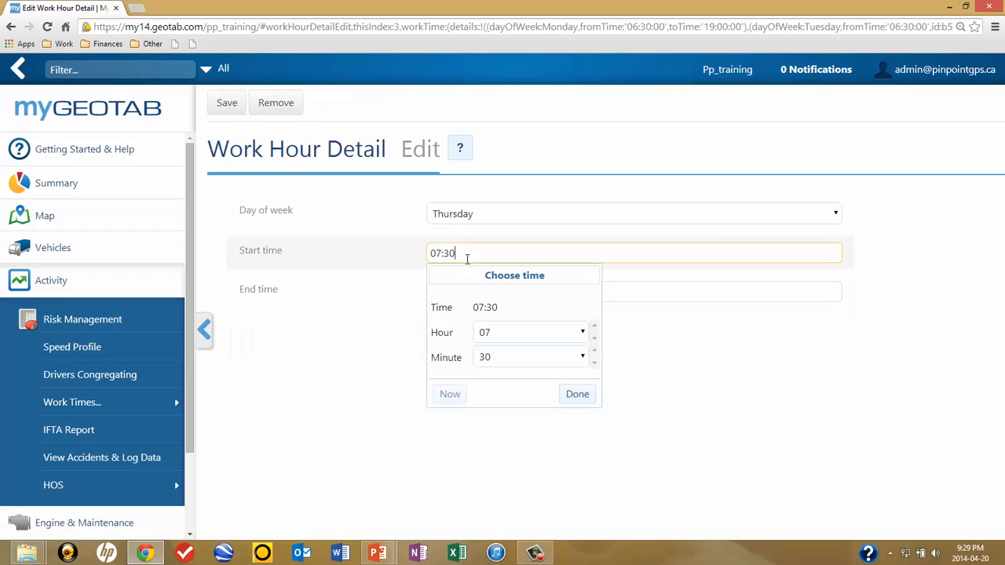
left_click(582, 334)
left_click(484, 143)
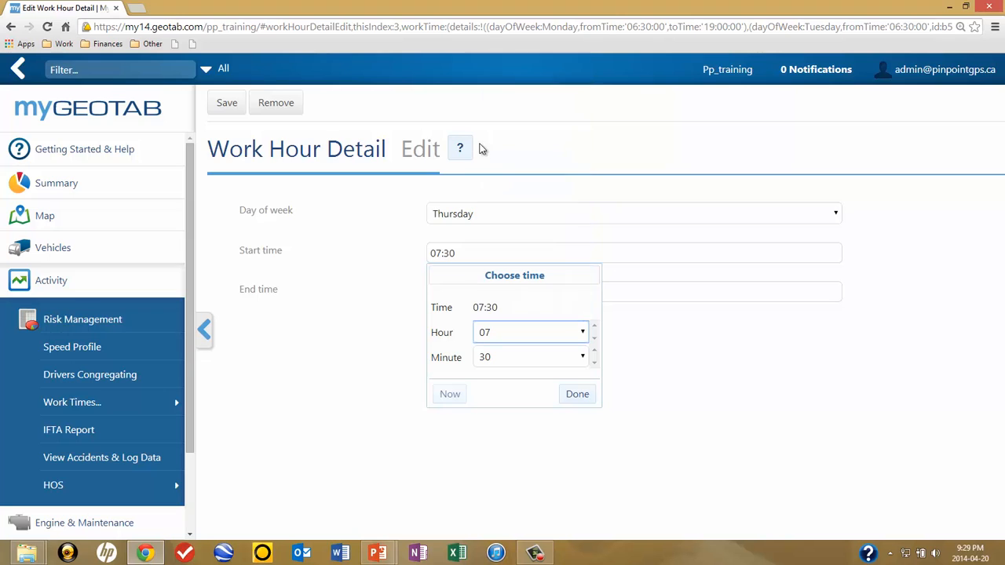
left_click(578, 394)
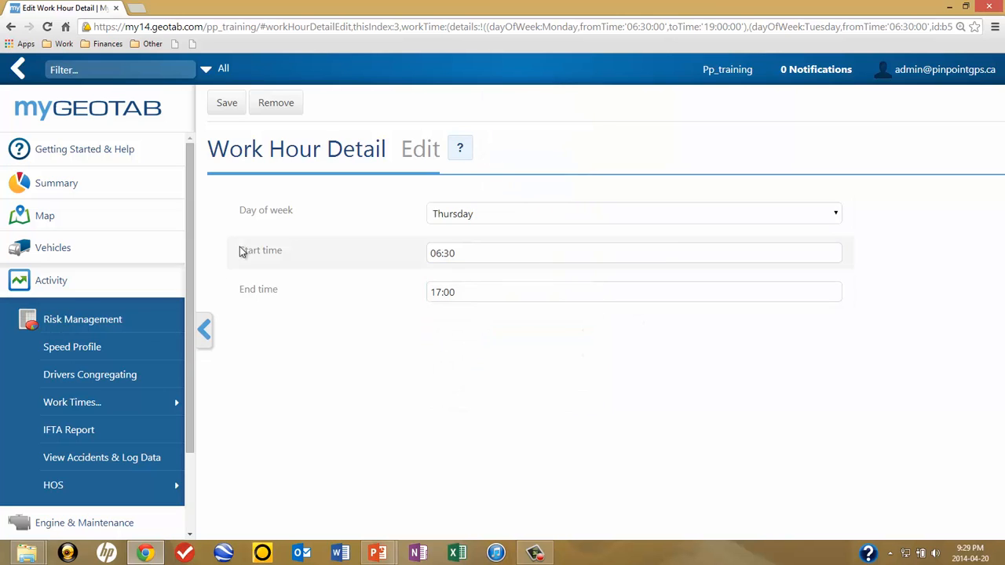
- Set Thursday's end time to 19:00 and save the day's work hour detail
left_click(496, 291)
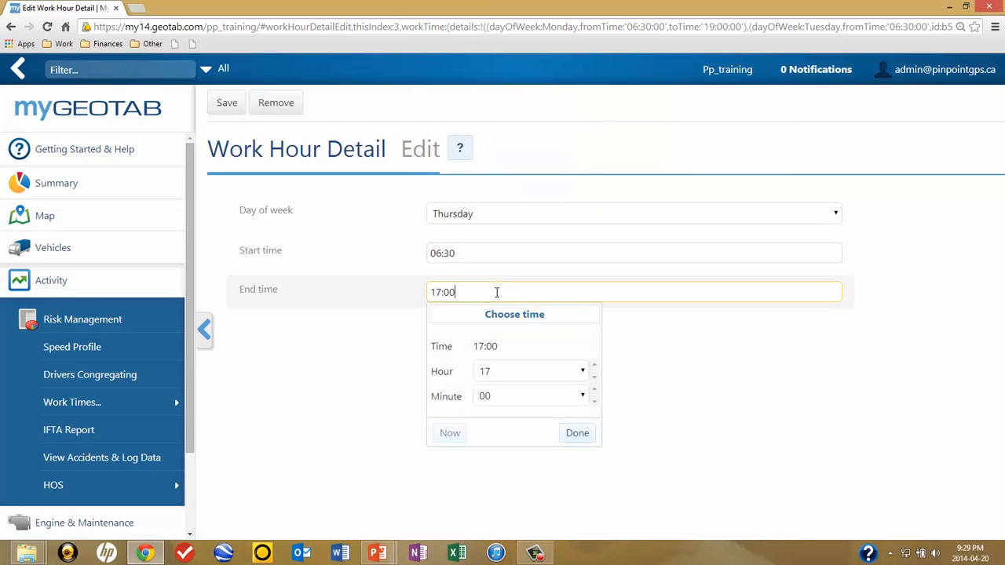
left_click(580, 375)
left_click(493, 355)
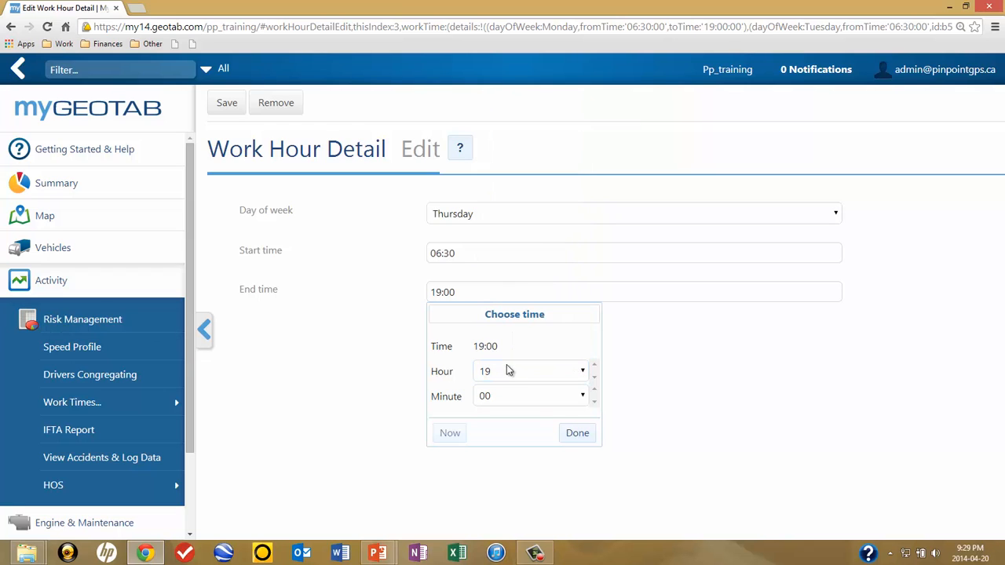
left_click(577, 433)
left_click(227, 103)
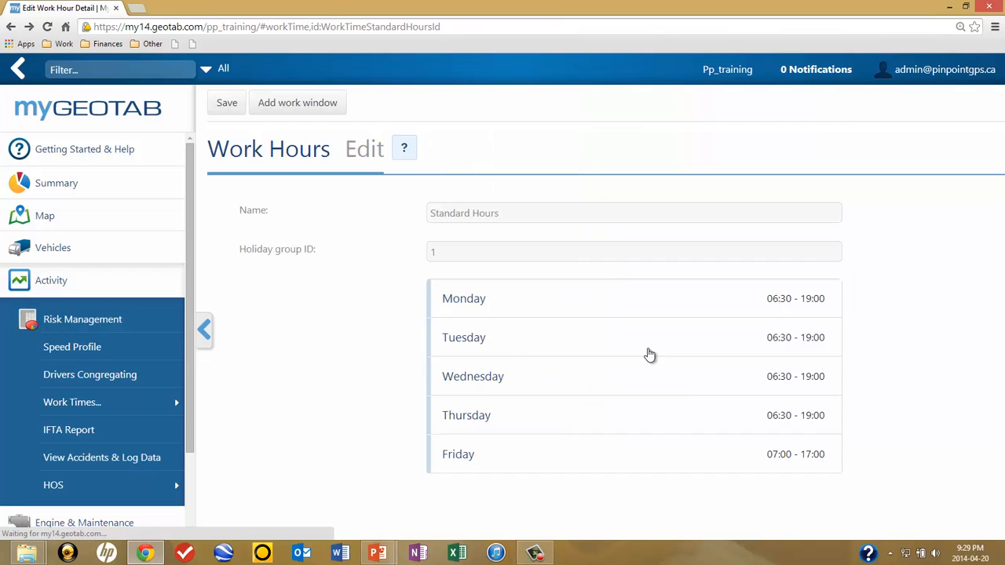
- Open Friday's work window in the Standard Hours schedule and set its start time to 06:30
left_click(699, 462)
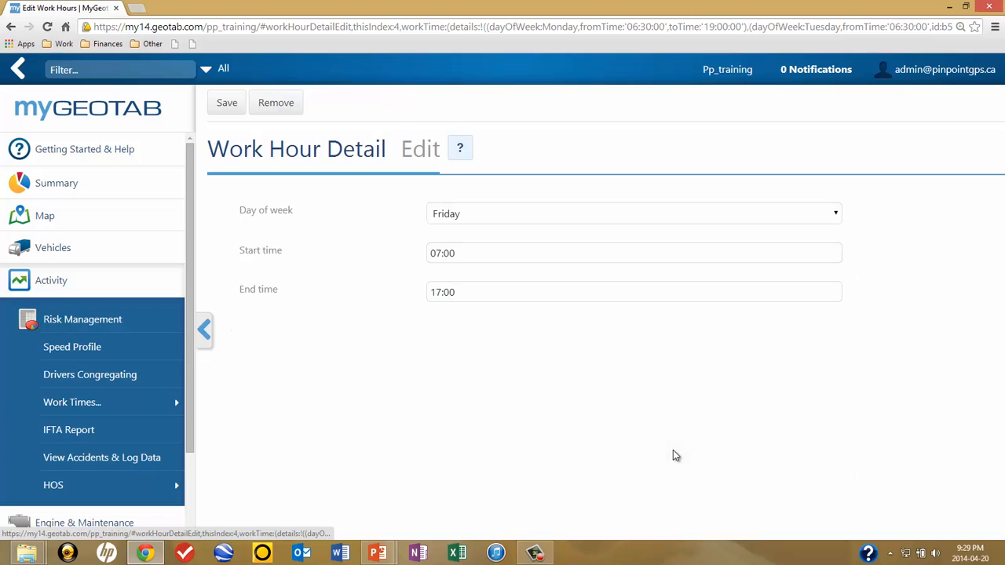
left_click(495, 253)
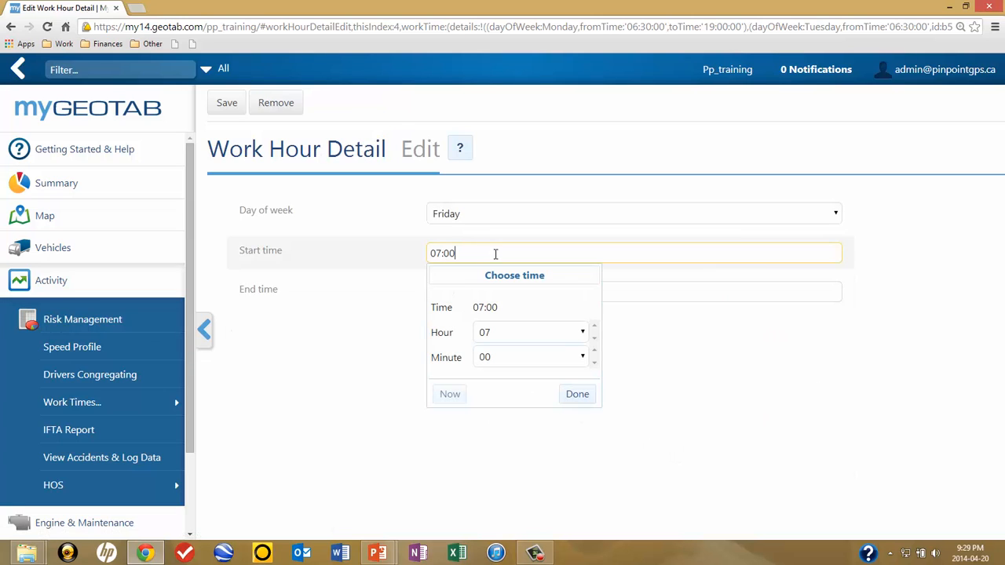
left_click(583, 333)
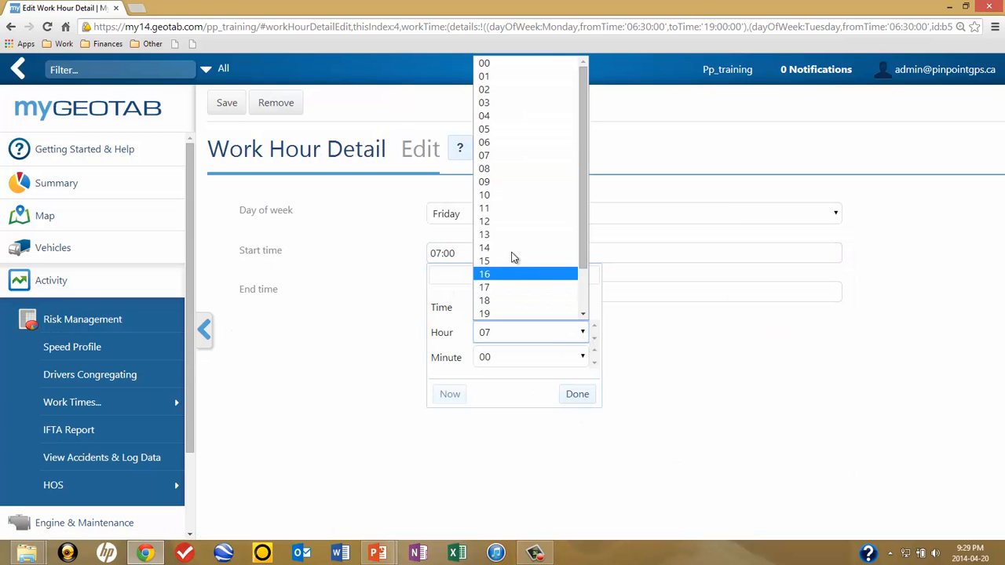
left_click(493, 144)
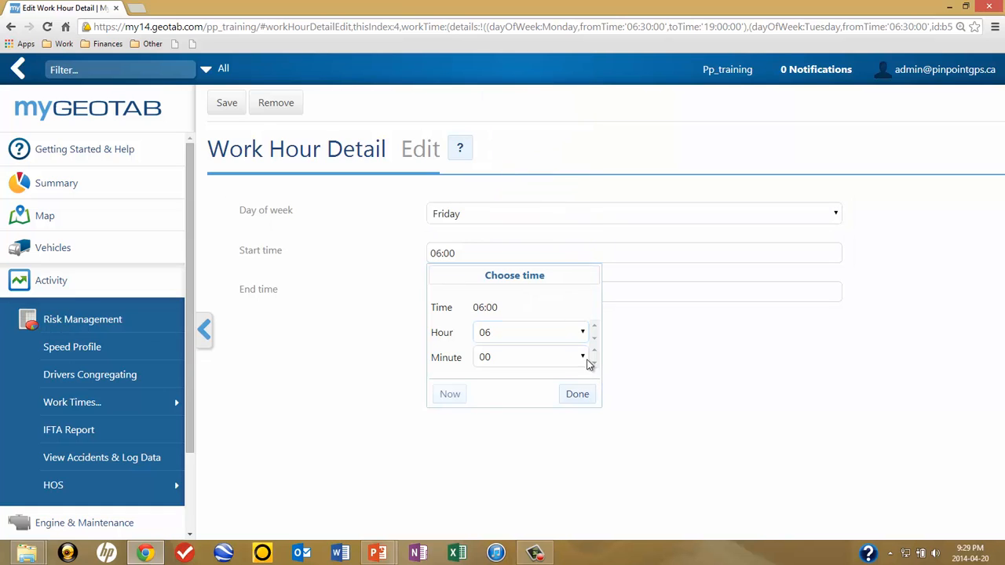
left_click(584, 358)
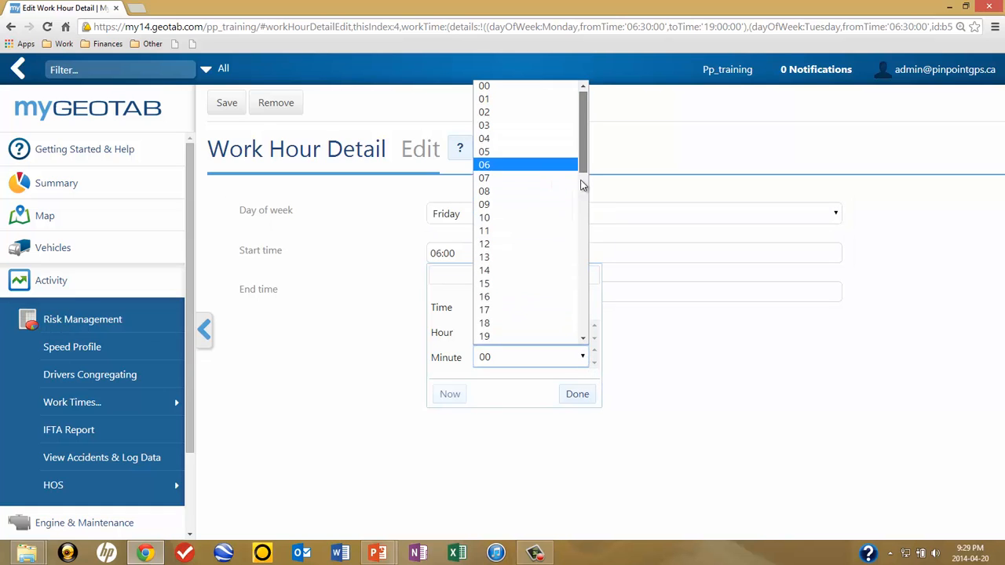
scroll(582, 185, "down", 3)
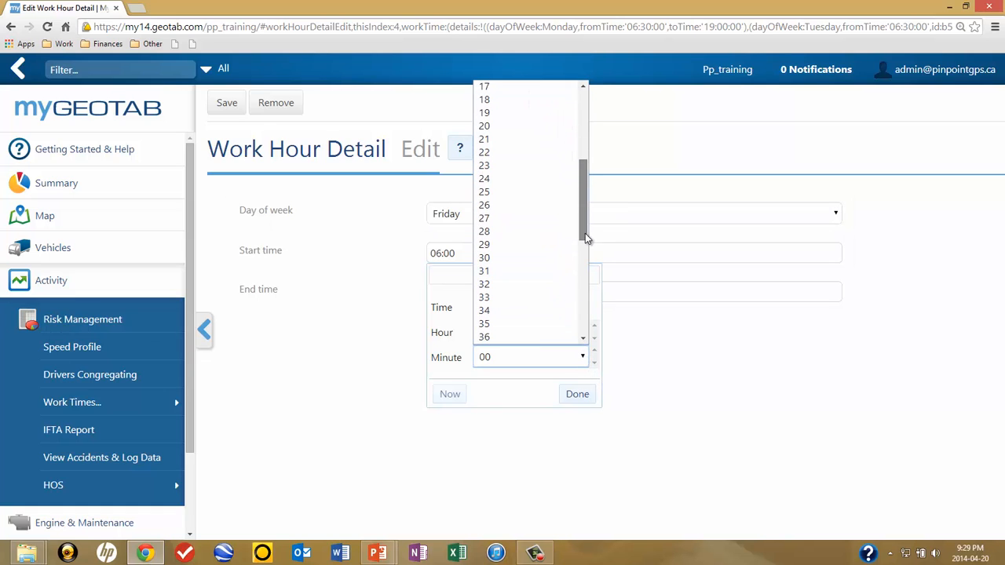
left_click(495, 259)
left_click(577, 395)
- Set Friday's end time to 19:30 and save both the day's work hour detail and the Standard Hours schedule
left_click(480, 292)
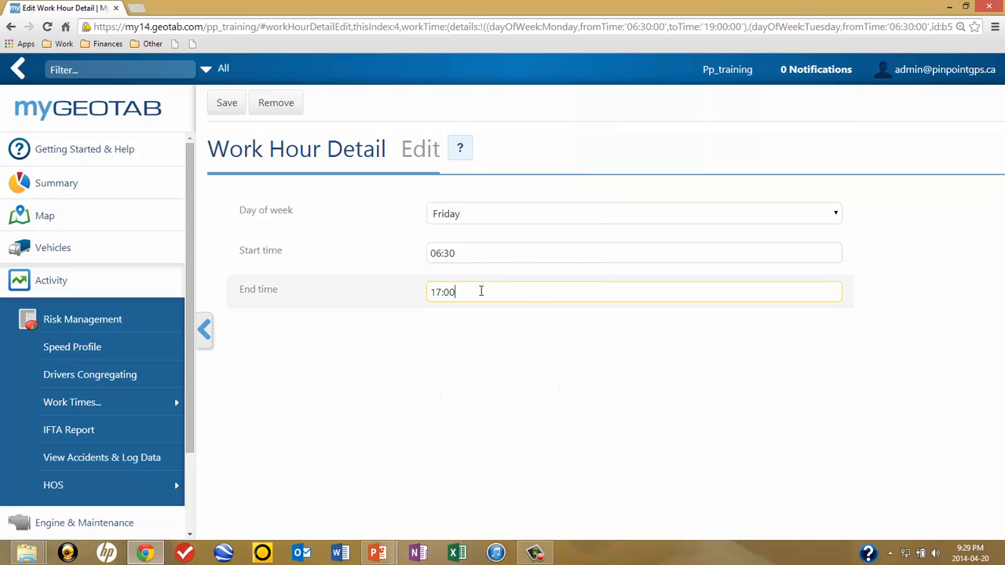
left_click(583, 374)
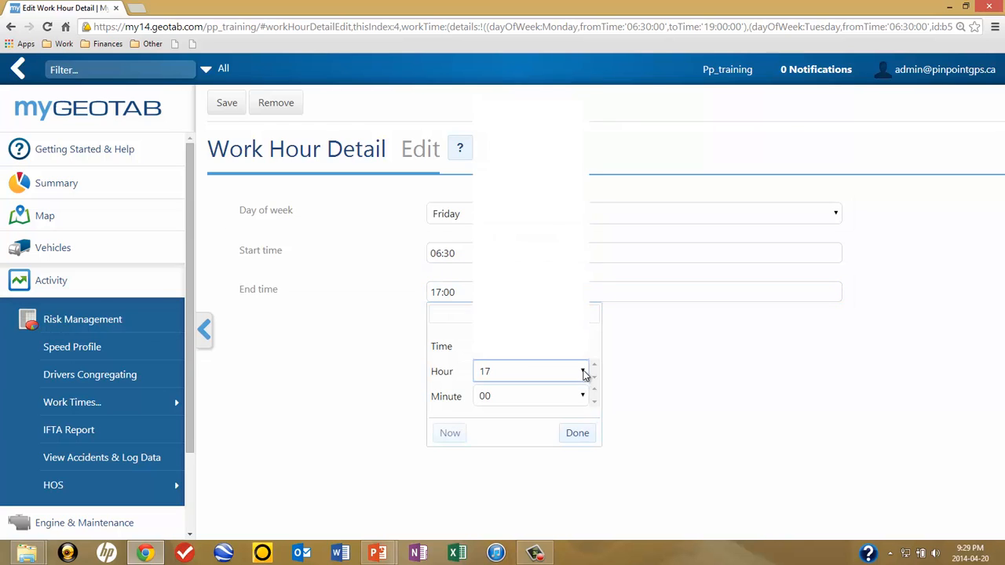
left_click(497, 350)
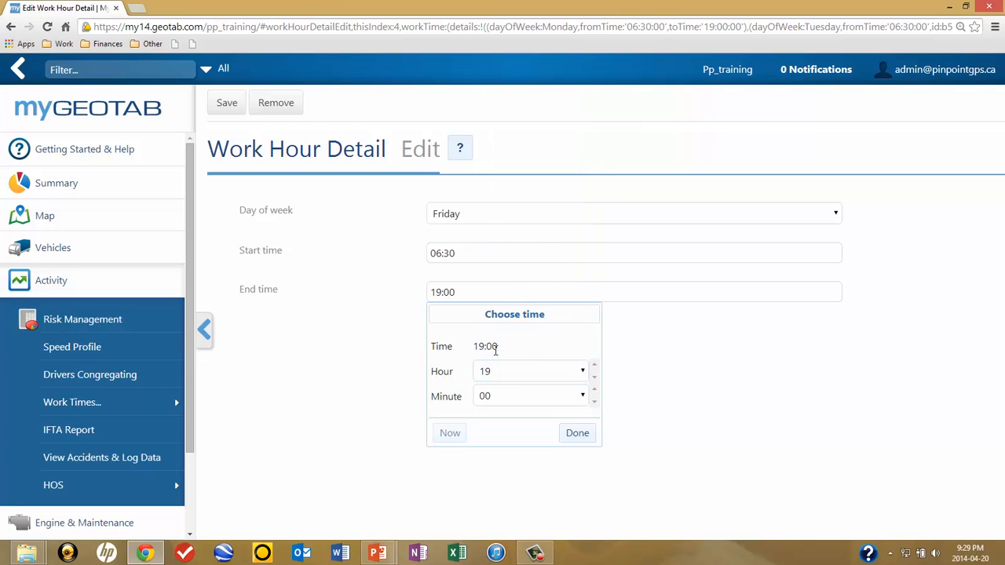
left_click(583, 397)
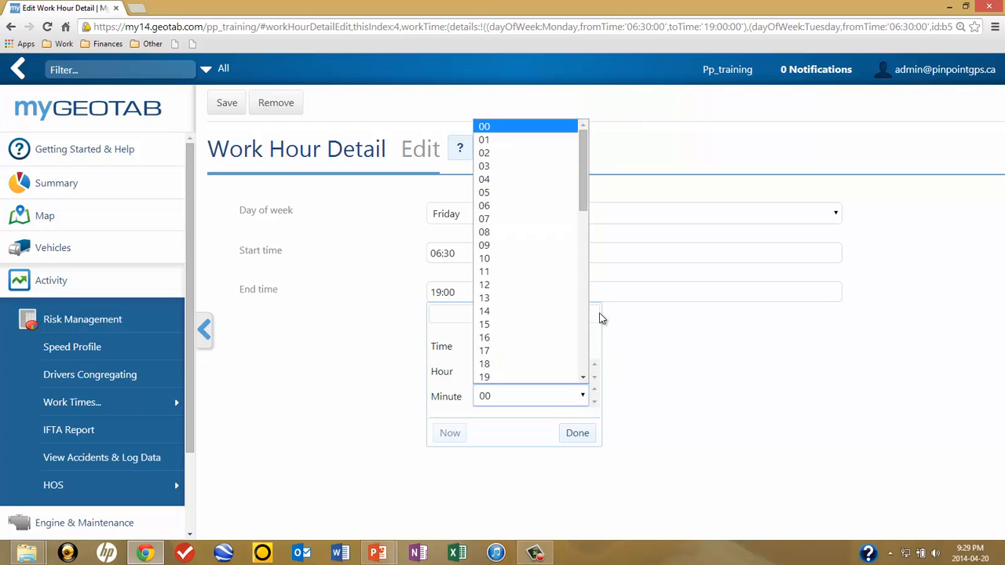
left_click_drag(584, 199, 599, 280)
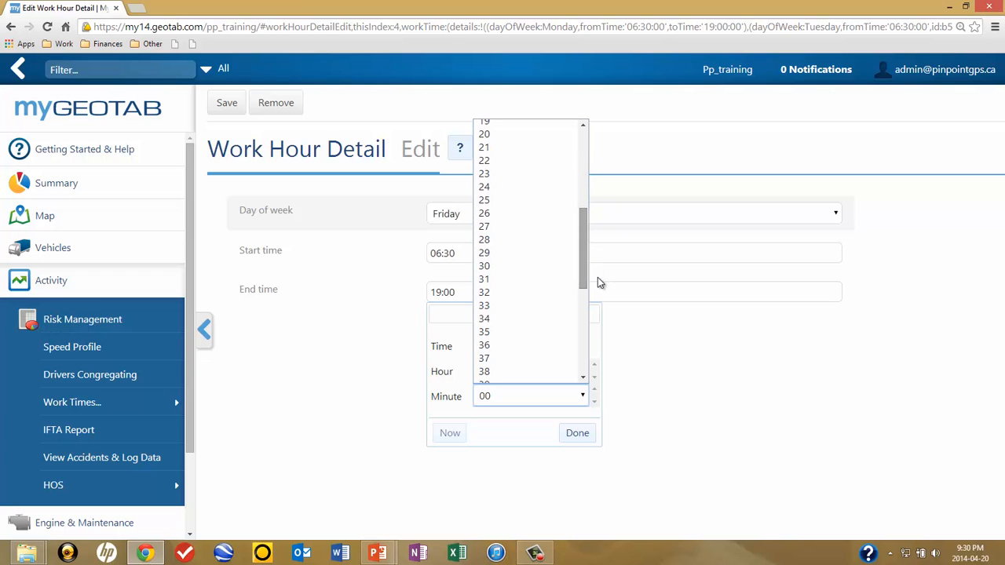
left_click(503, 266)
left_click(588, 441)
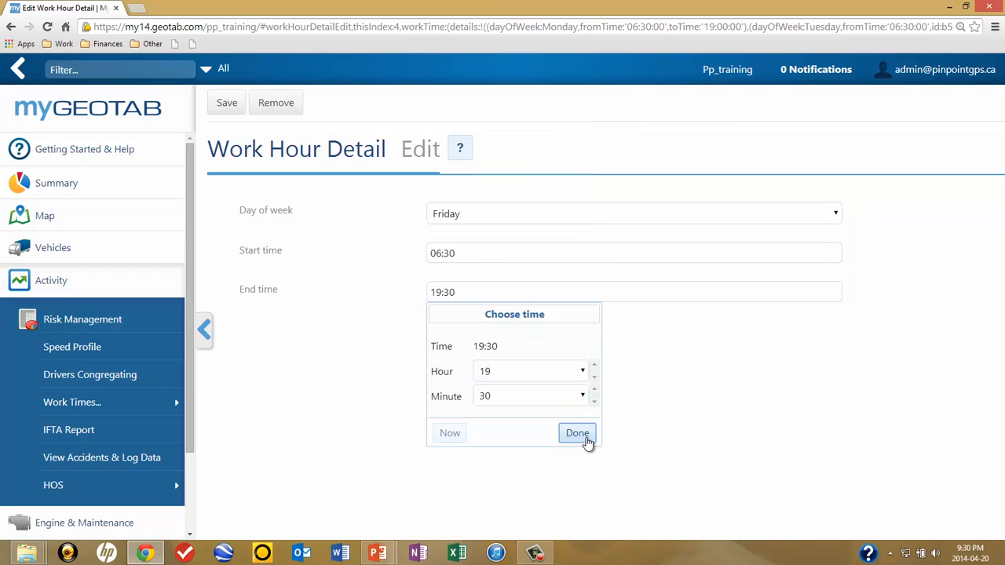
left_click(224, 104)
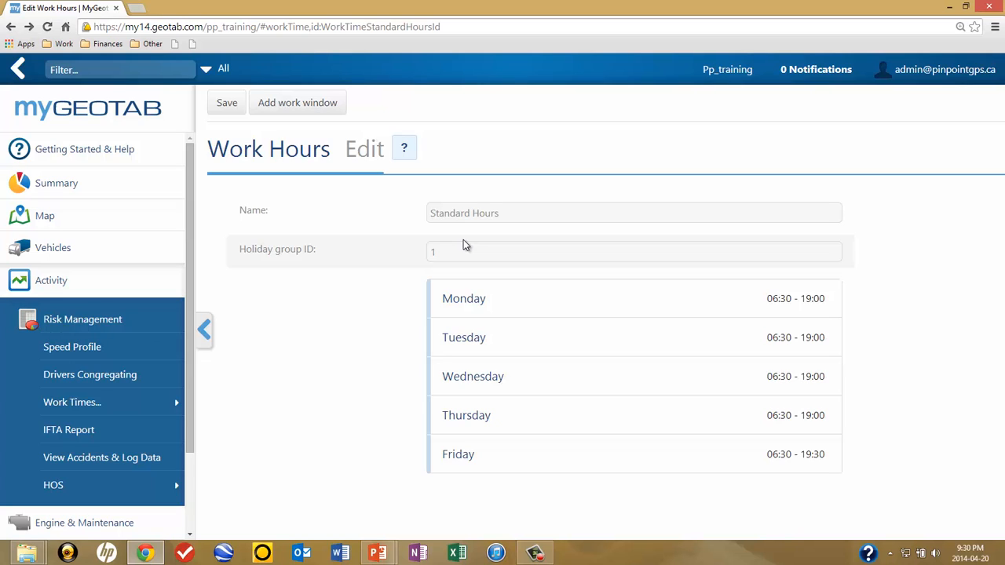
mouse_move(461, 265)
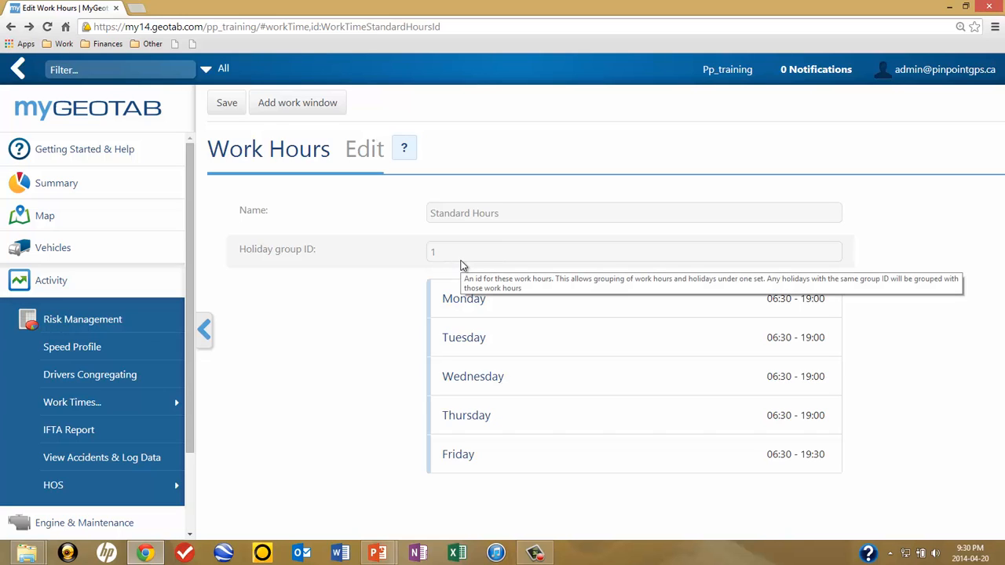
left_click(227, 104)
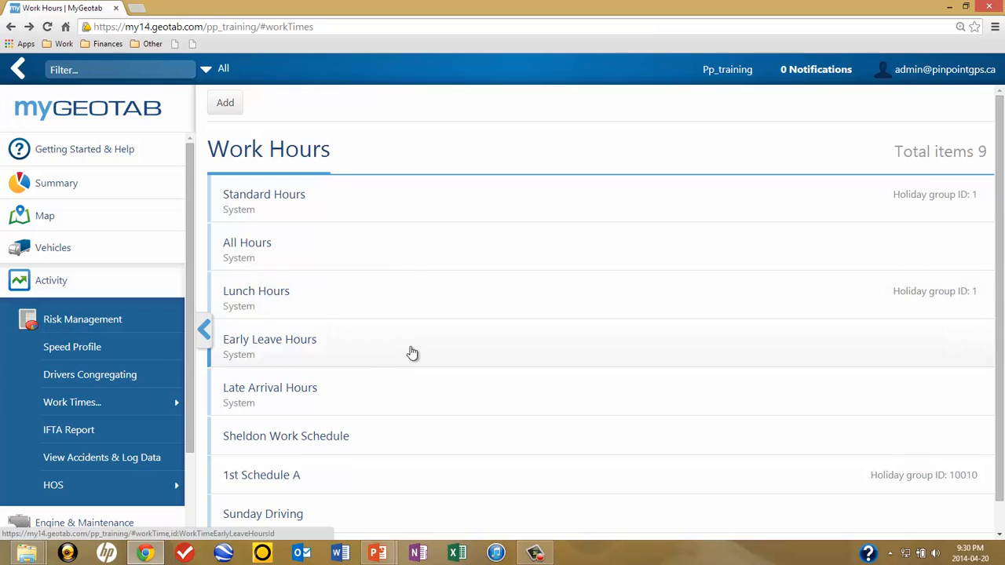
- Create a new work hours schedule named with the employee's first name and "Schedule", and add a work window for Monday
left_click(226, 106)
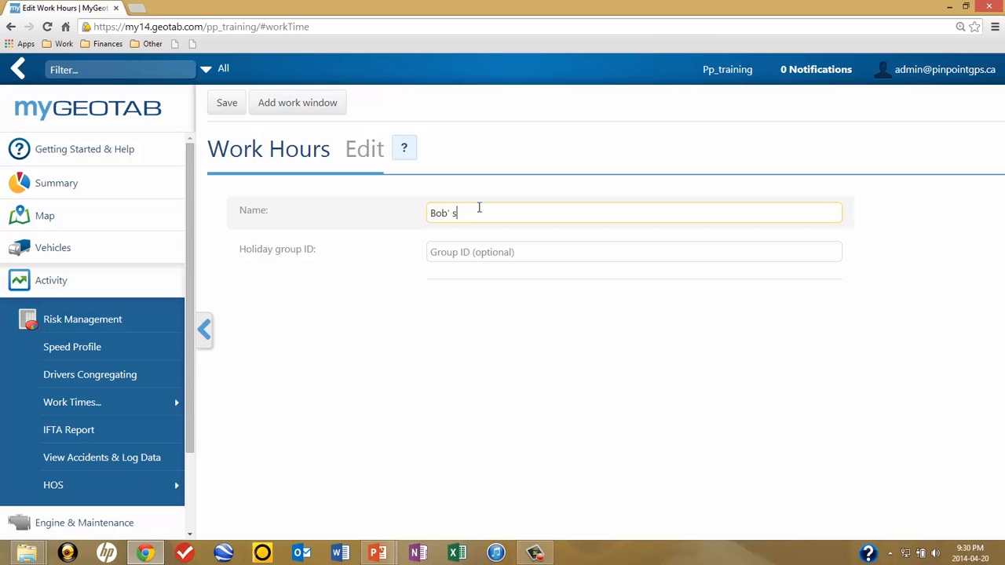
left_click(307, 115)
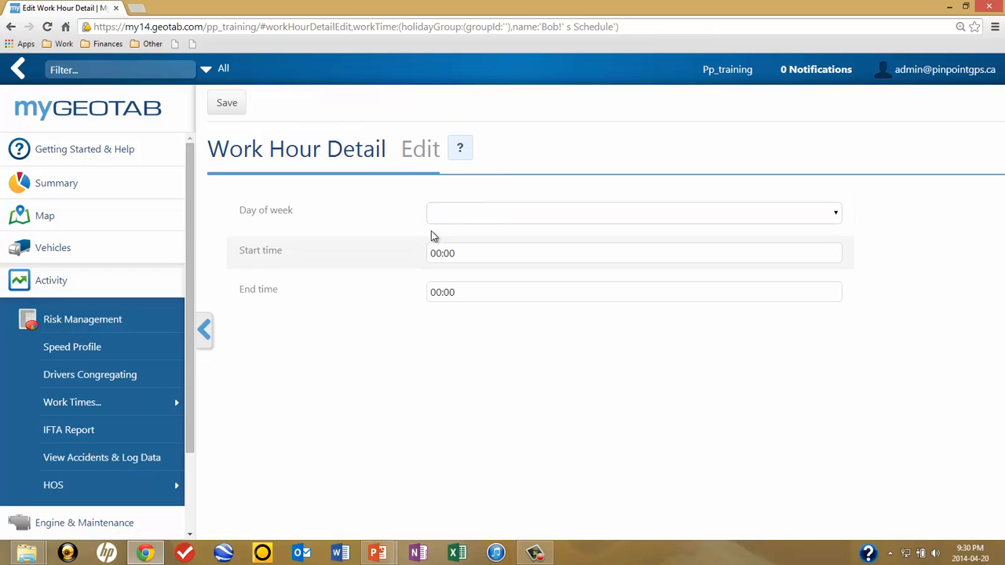
left_click(450, 213)
left_click(449, 245)
- Set the start time of the new schedule's Monday work window to 06:00
left_click(462, 256)
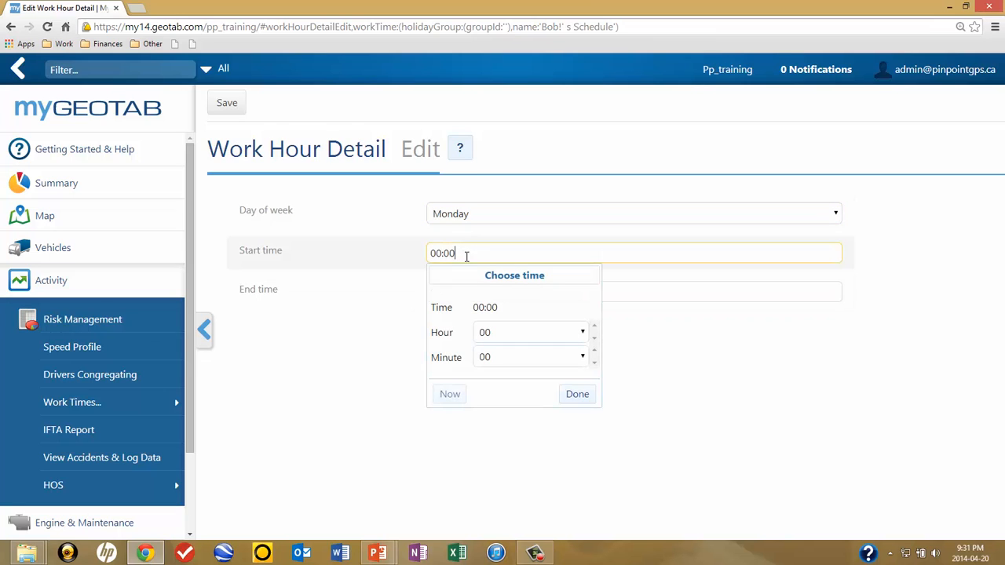
left_click(582, 334)
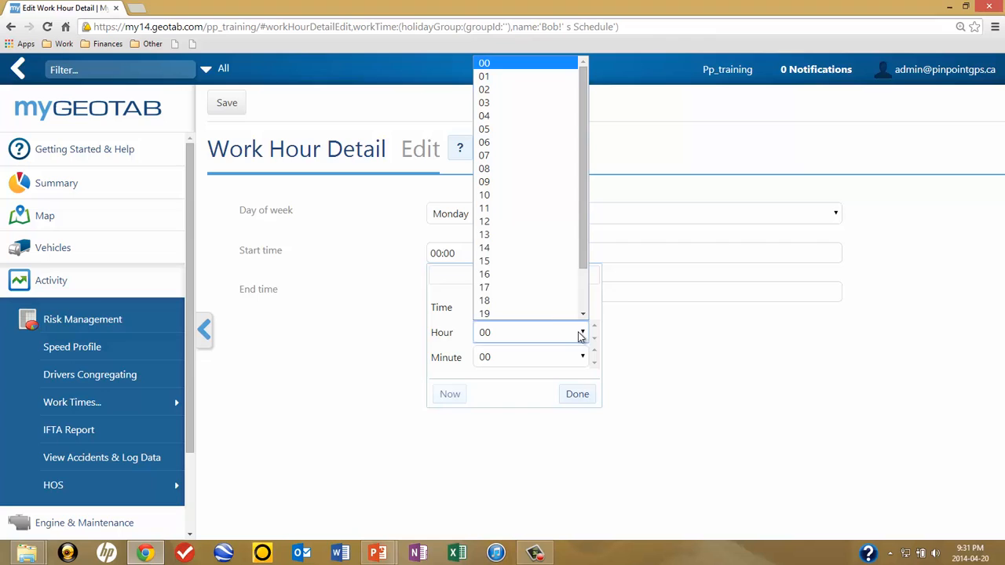
left_click(490, 146)
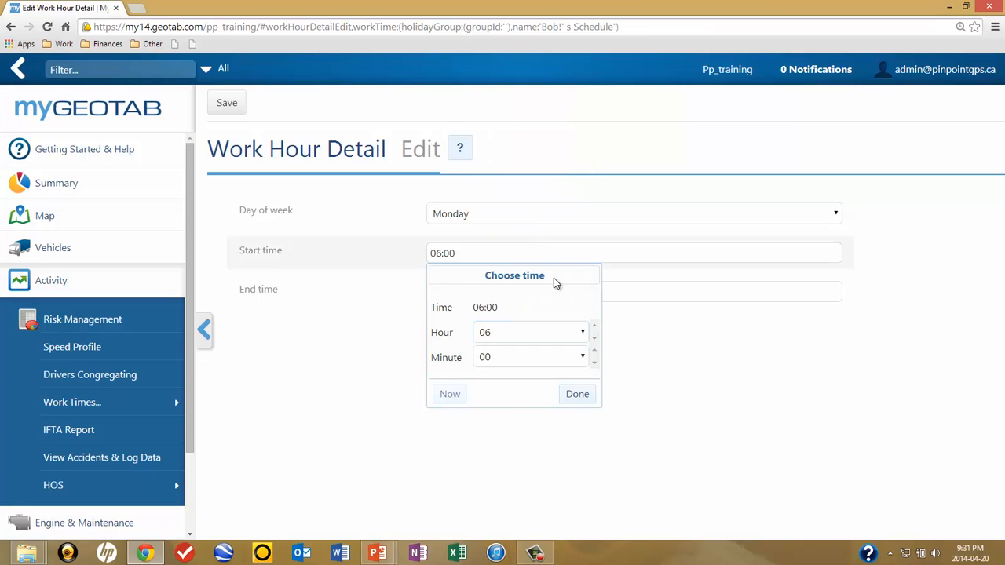
left_click(578, 401)
- Set the Monday window's end time to 19:00 and save both the day's detail and the new work hours schedule
left_click(494, 291)
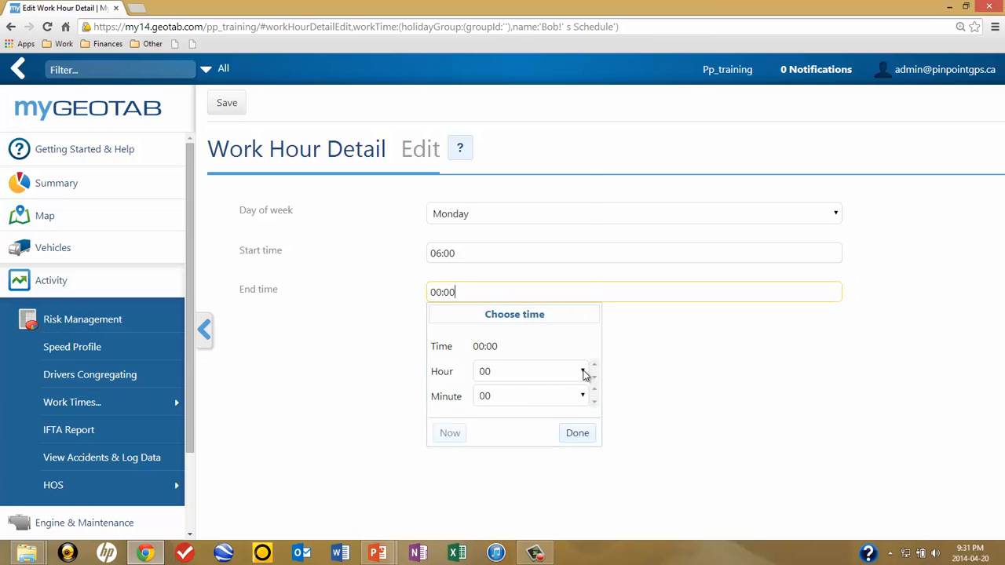
left_click(583, 373)
left_click(505, 353)
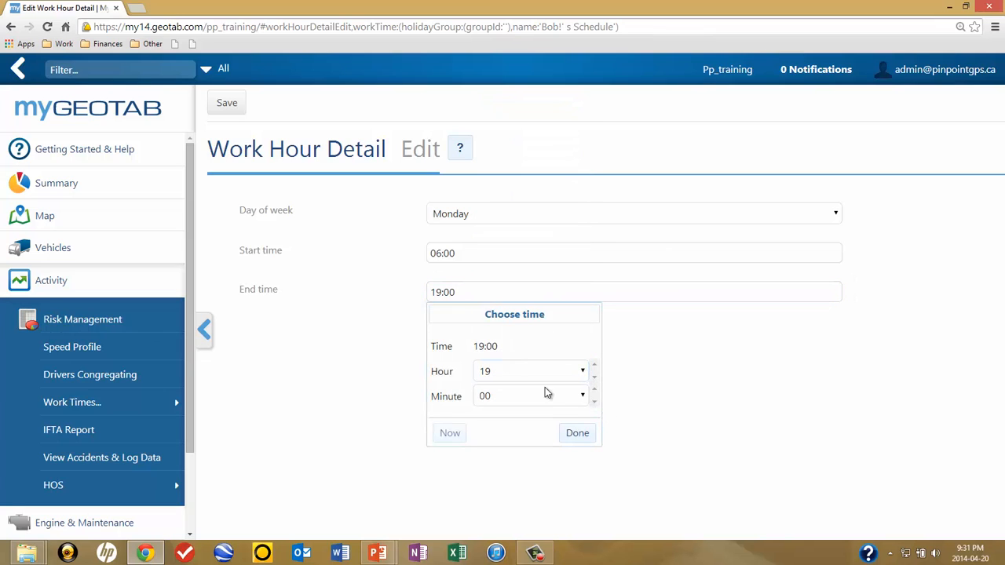
left_click(577, 435)
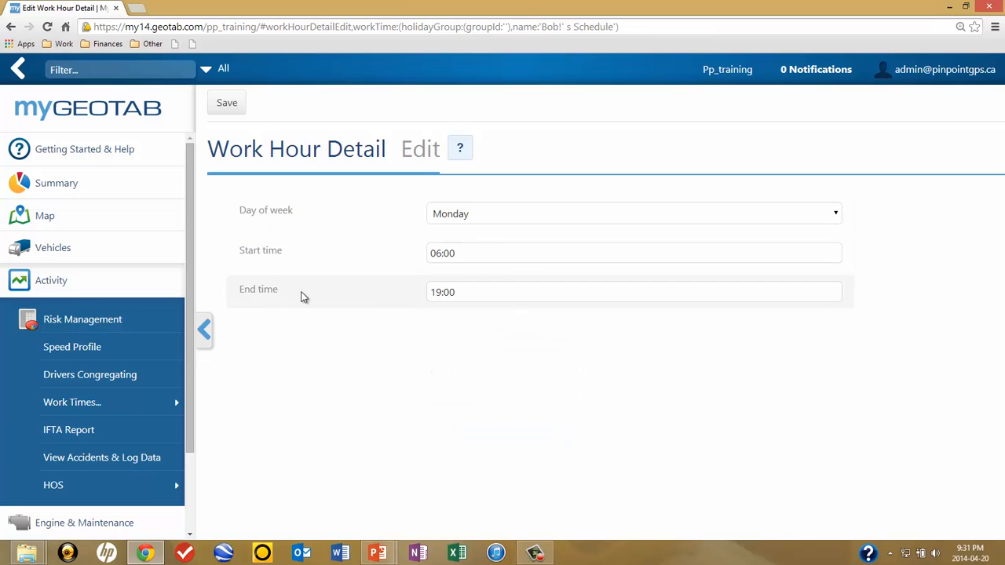
left_click(225, 103)
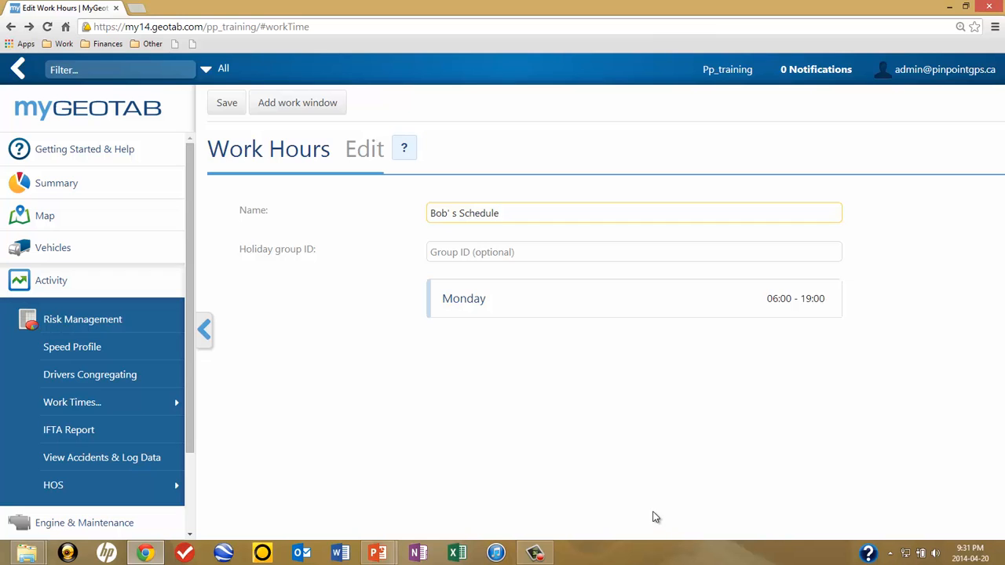
left_click(227, 104)
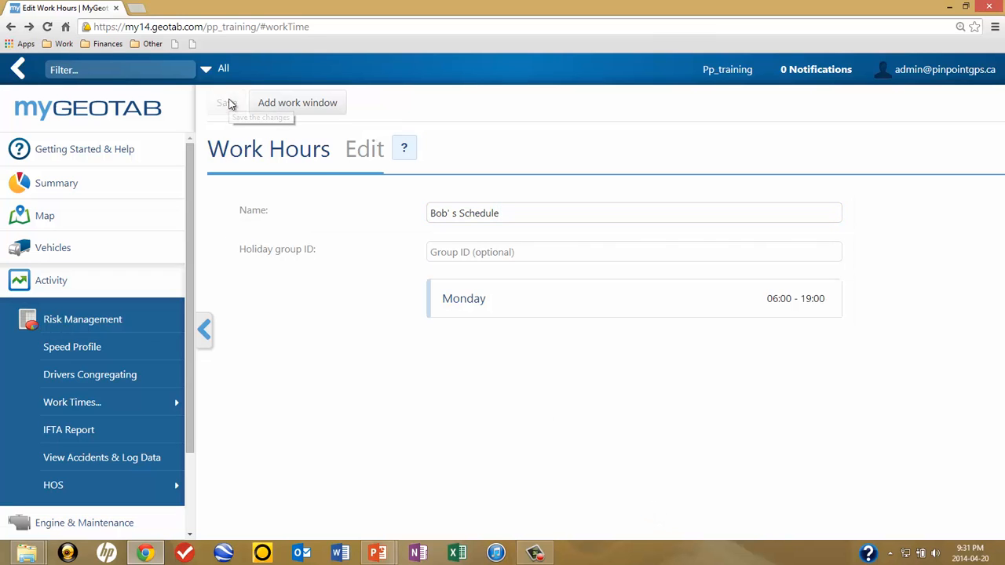